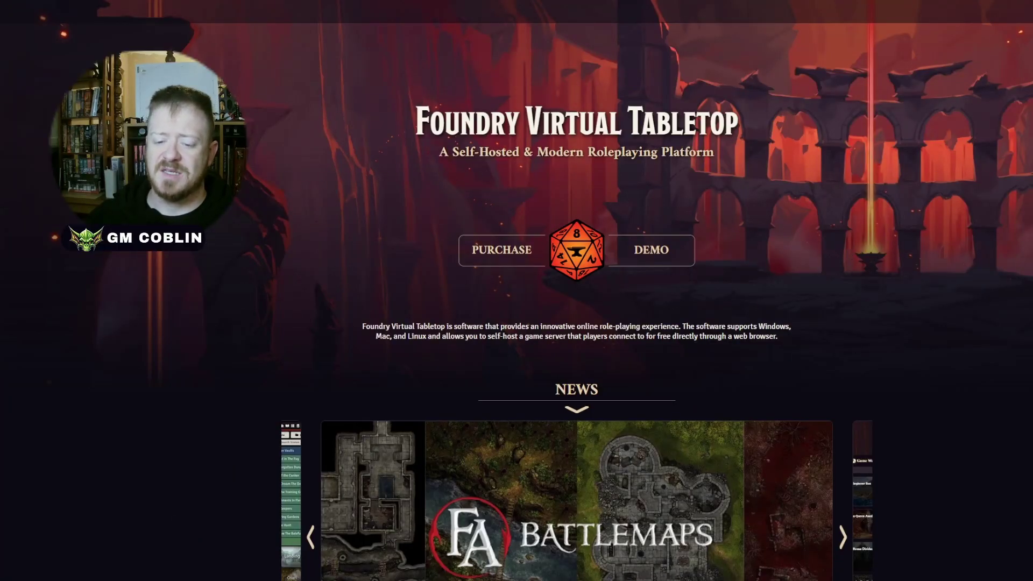
Scroll the Foundry VTT homepage down and back up
{"action": "scroll", "coordinate": [221, 260], "scroll_direction": "down", "scroll_amount": 3}
{"action": "scroll", "coordinate": [214, 261], "scroll_direction": "up", "scroll_amount": 2}
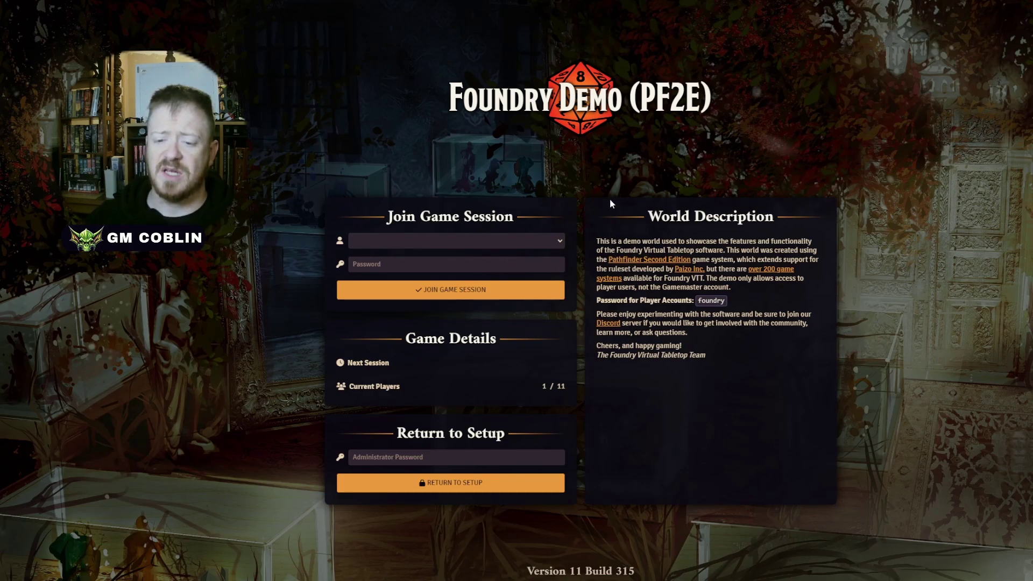
{"action": "left_click", "coordinate": [438, 241]}
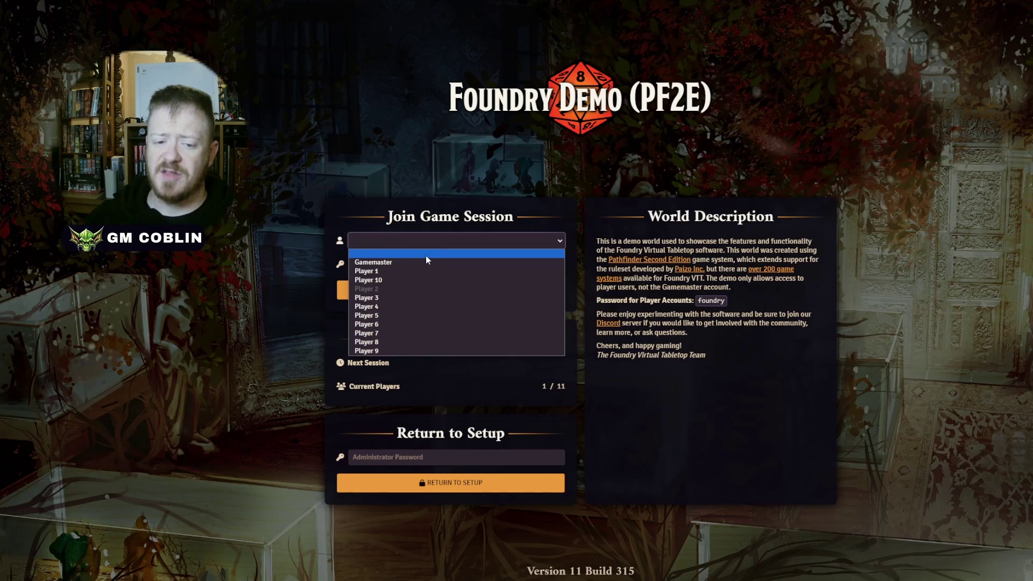
{"action": "left_click", "coordinate": [449, 192]}
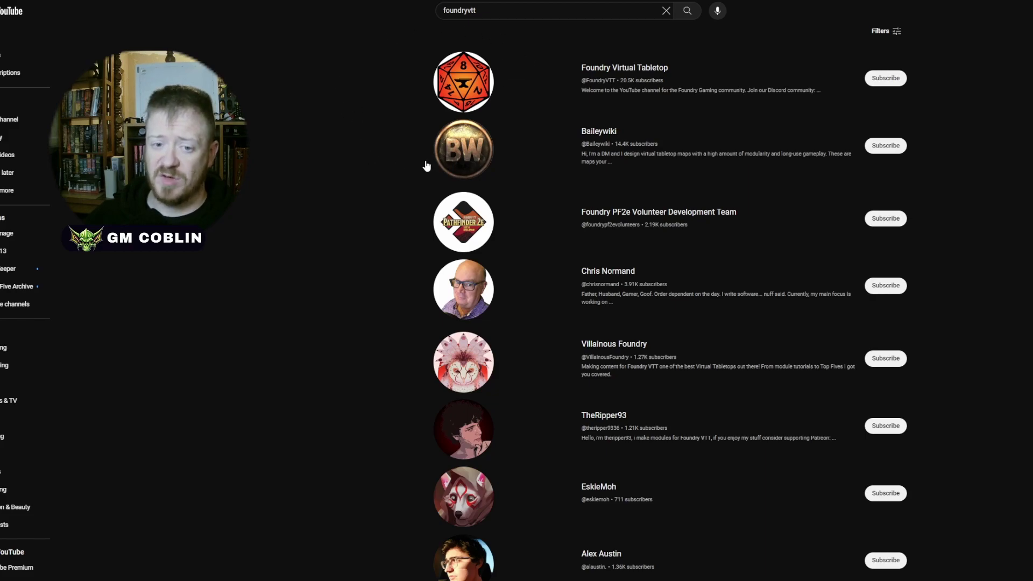
{"action": "scroll", "coordinate": [353, 141], "scroll_direction": "down", "scroll_amount": 5}
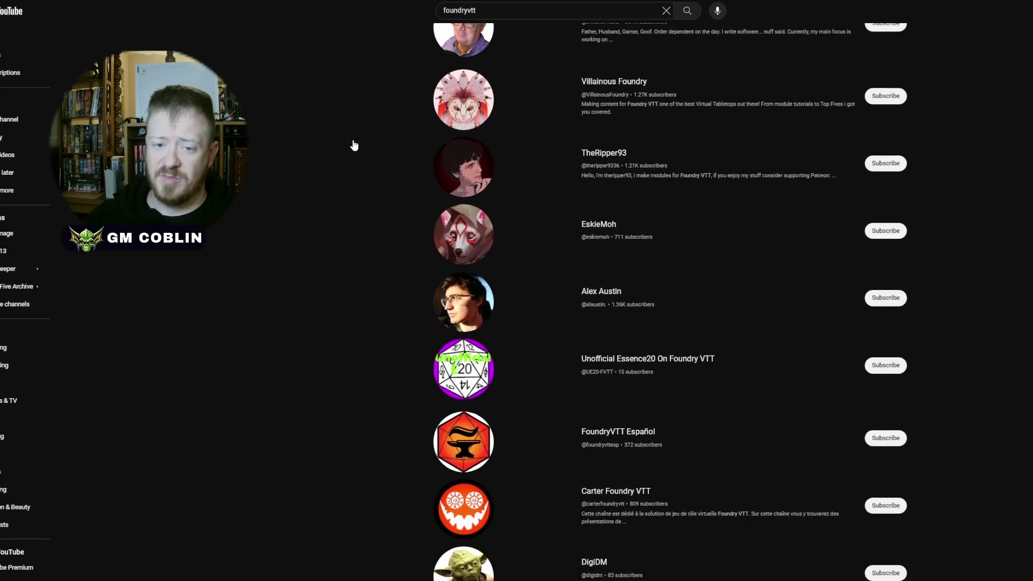
{"action": "scroll", "coordinate": [353, 144], "scroll_direction": "up", "scroll_amount": 5}
{"action": "scroll", "coordinate": [353, 146], "scroll_direction": "up", "scroll_amount": 1}
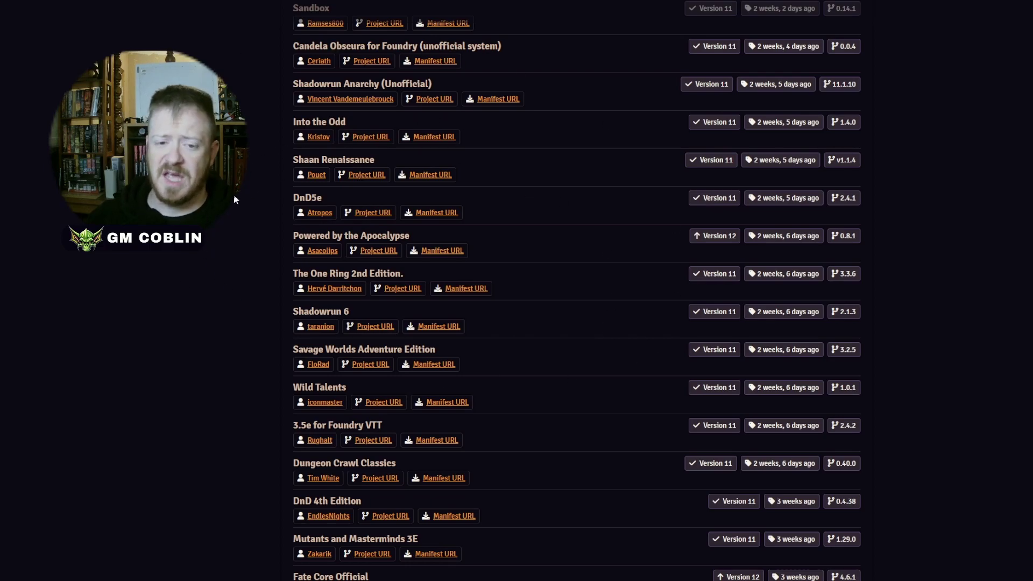
Scroll up and down through the Game Systems package list
{"action": "scroll", "coordinate": [369, 162], "scroll_direction": "down", "scroll_amount": 6}
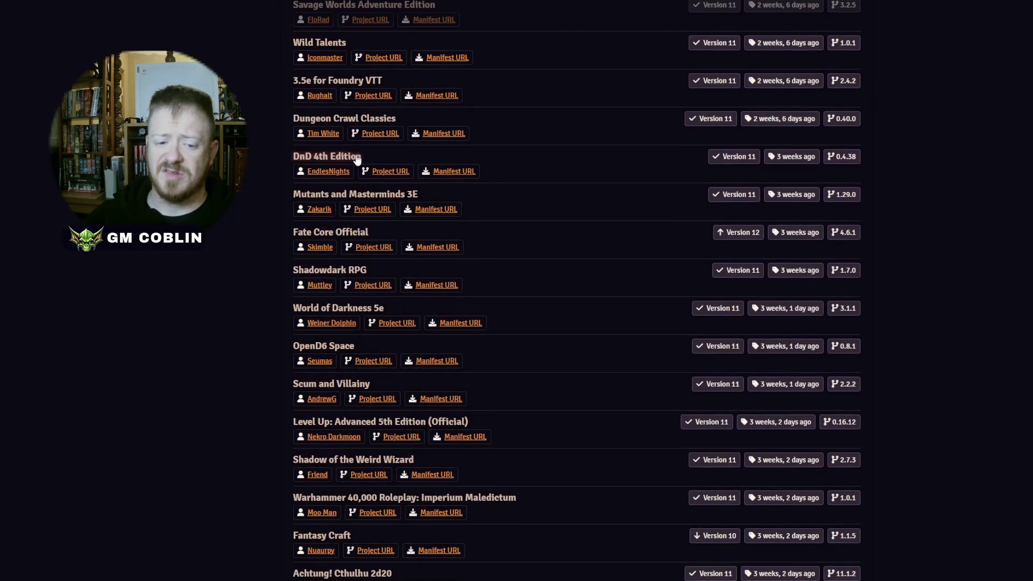
{"action": "scroll", "coordinate": [353, 163], "scroll_direction": "up", "scroll_amount": 6}
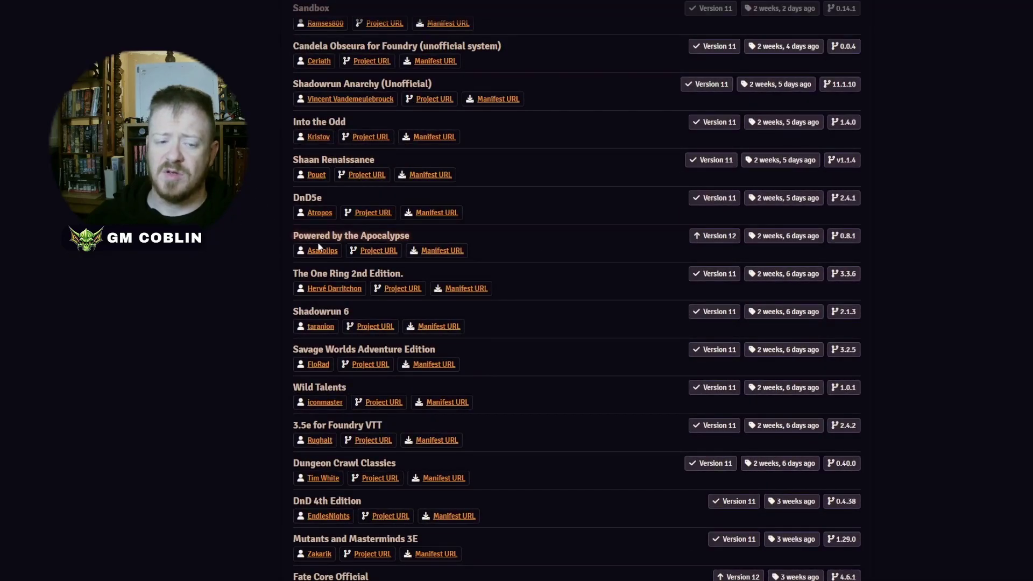
{"action": "scroll", "coordinate": [360, 179], "scroll_direction": "down", "scroll_amount": 20}
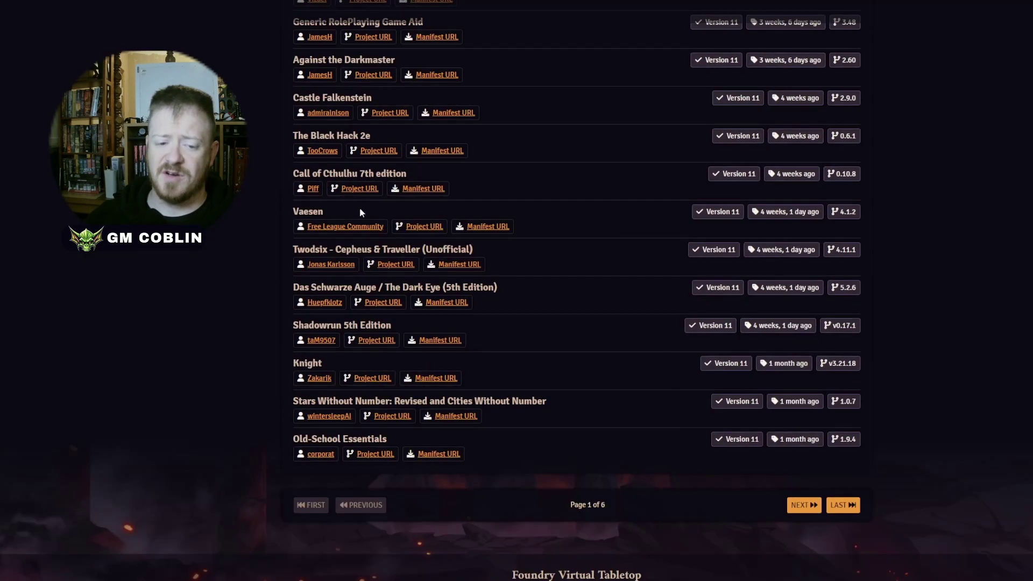
{"action": "scroll", "coordinate": [389, 248], "scroll_direction": "up", "scroll_amount": 20}
{"action": "scroll", "coordinate": [367, 226], "scroll_direction": "down", "scroll_amount": 2}
{"action": "scroll", "coordinate": [367, 226], "scroll_direction": "down", "scroll_amount": 1}
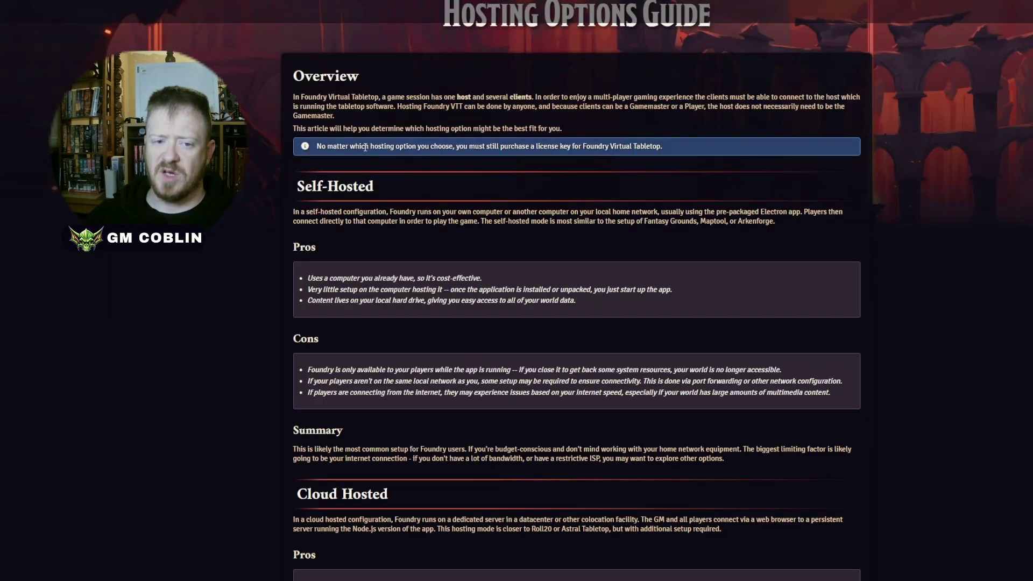
{"action": "scroll", "coordinate": [604, 260], "scroll_direction": "down", "scroll_amount": 5}
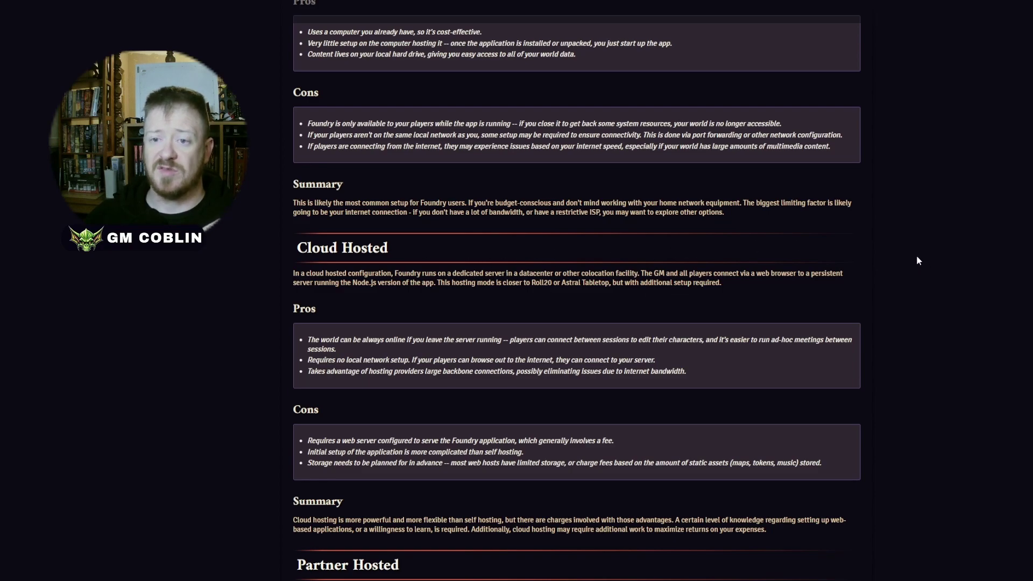
{"action": "scroll", "coordinate": [664, 144], "scroll_direction": "up", "scroll_amount": 4}
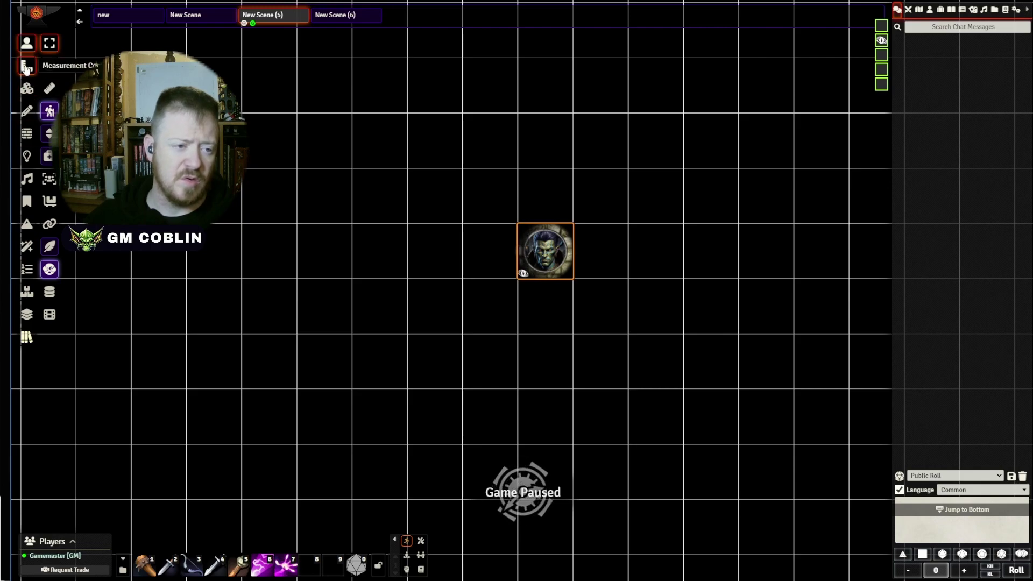
Cycle through the Measurement, Drawing and Walls tool sets
{"action": "left_click", "coordinate": [49, 65]}
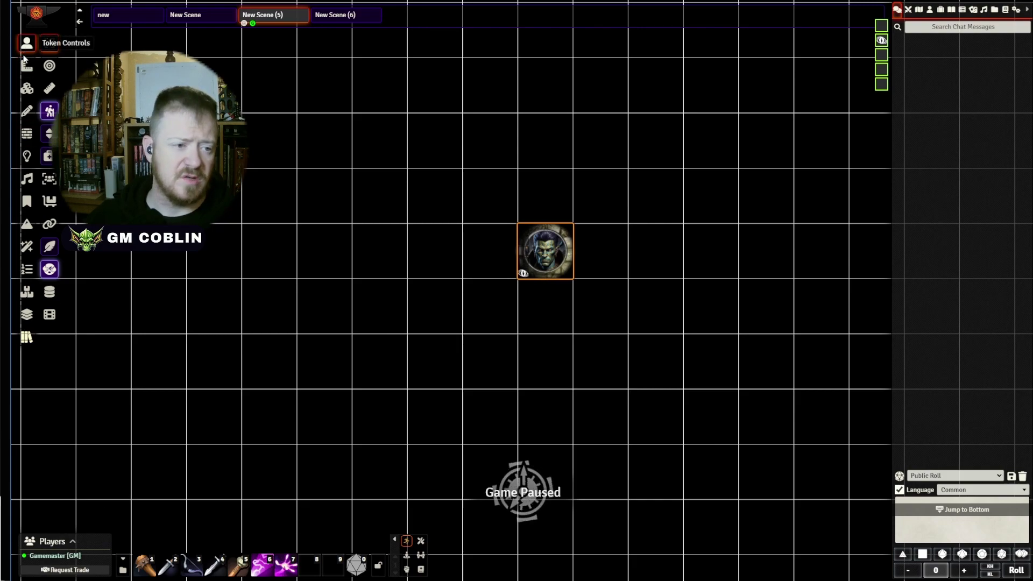
{"action": "left_click", "coordinate": [27, 65]}
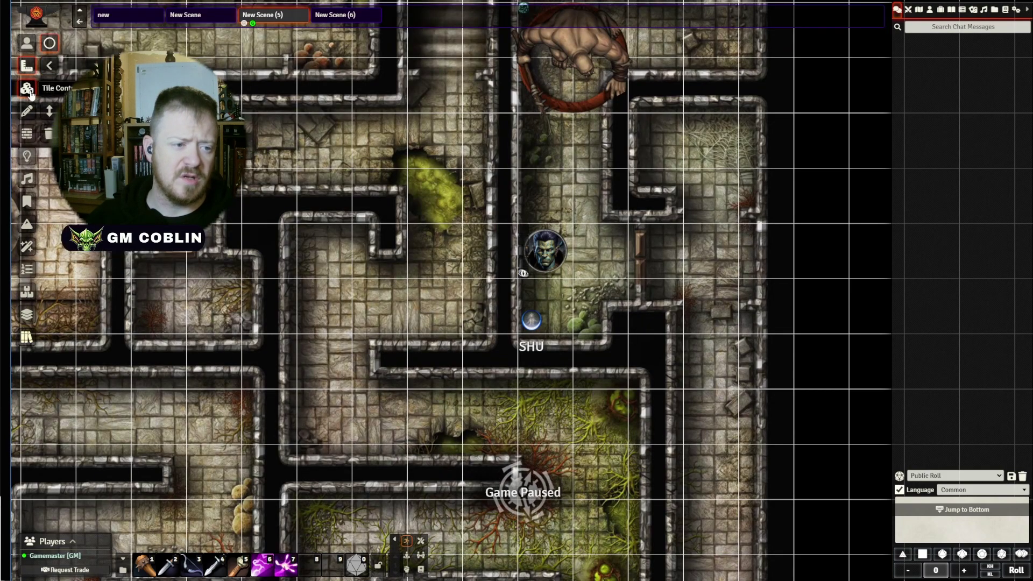
{"action": "left_click", "coordinate": [27, 110]}
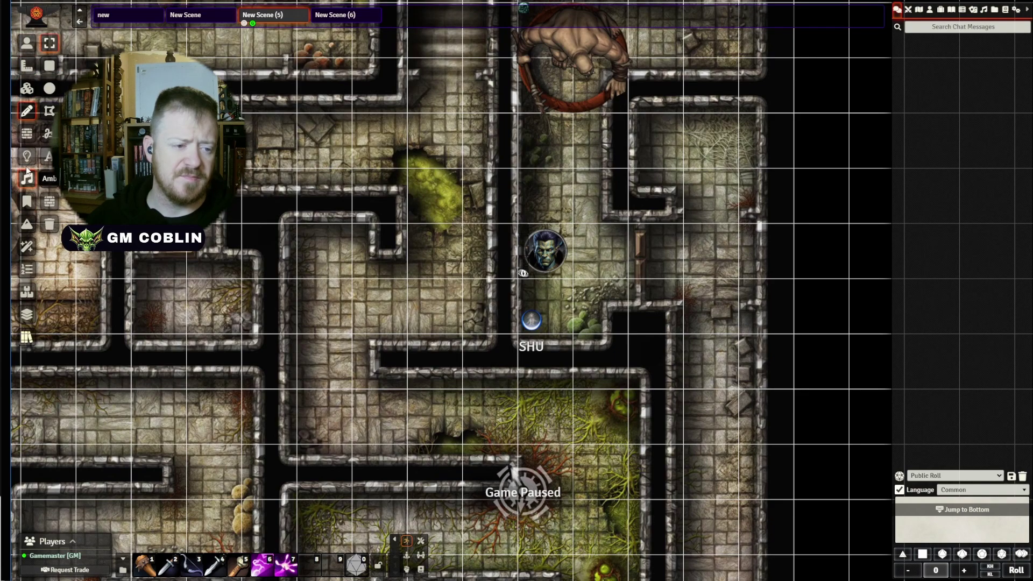
{"action": "left_click", "coordinate": [27, 133]}
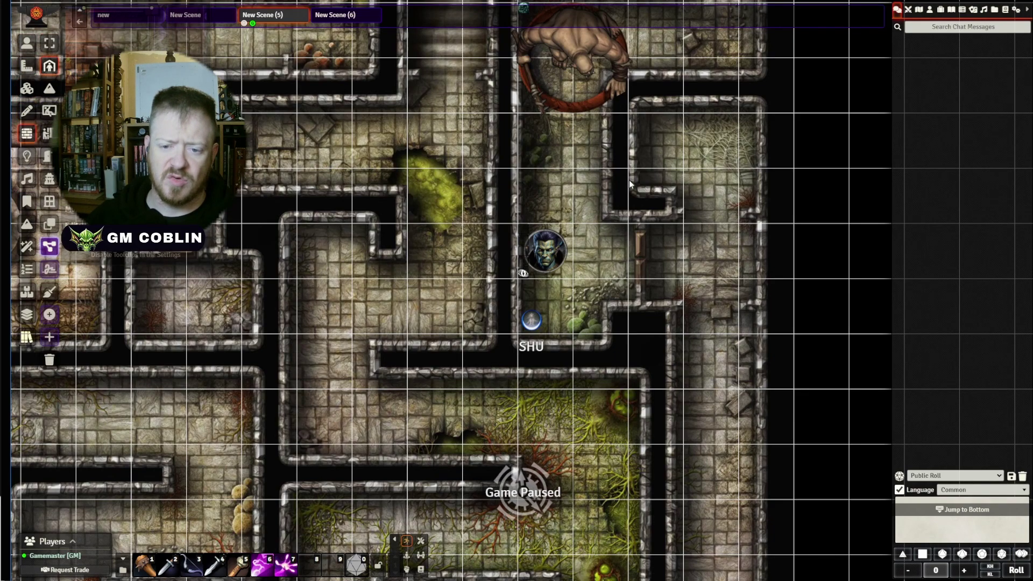
Draw a wall down the corridor beside the token, then bring up the playlists
{"action": "left_click_drag", "start_coordinate": [516, 183], "coordinate": [518, 347]}
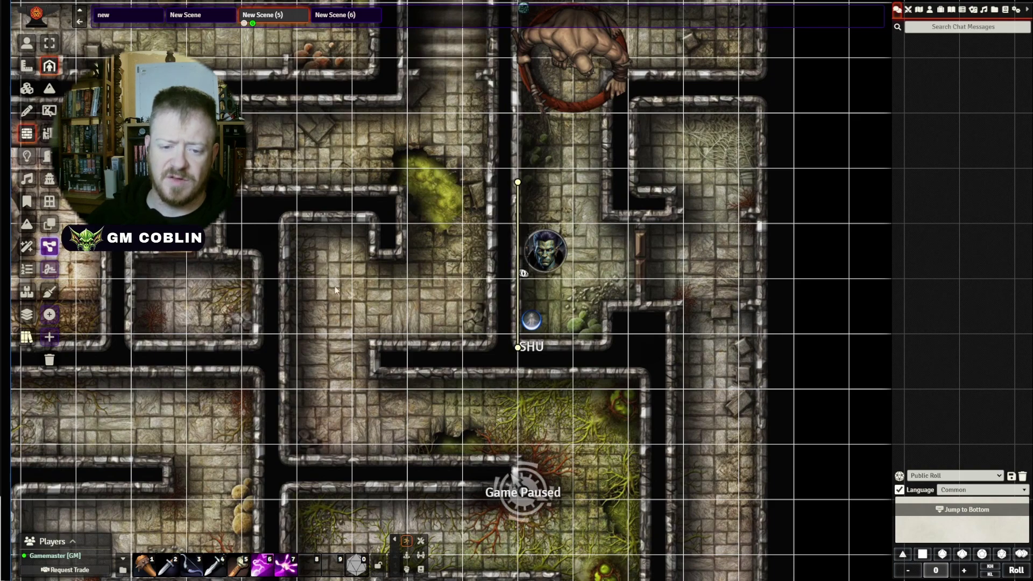
{"action": "left_click", "coordinate": [25, 43]}
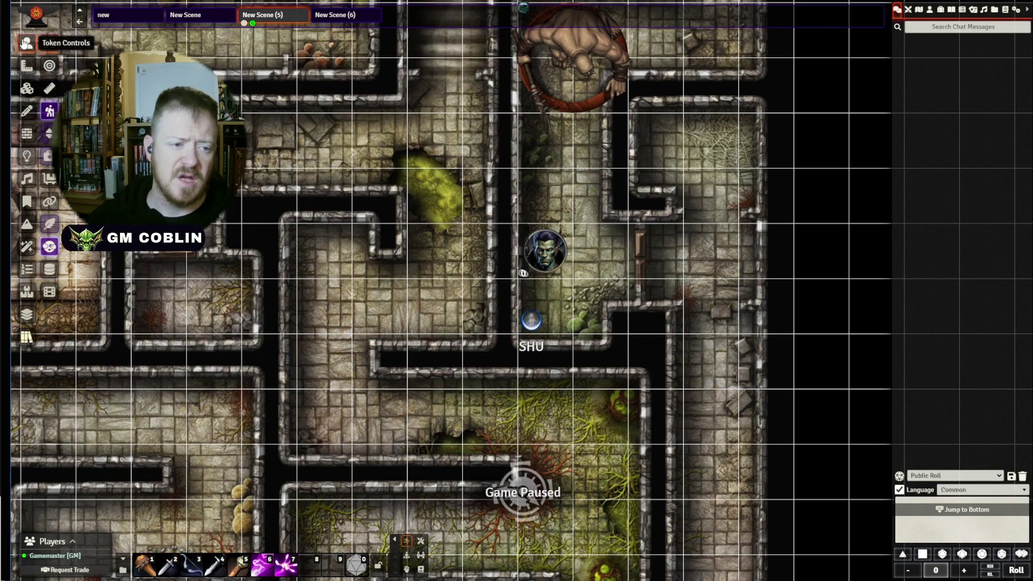
{"action": "left_click", "coordinate": [985, 11]}
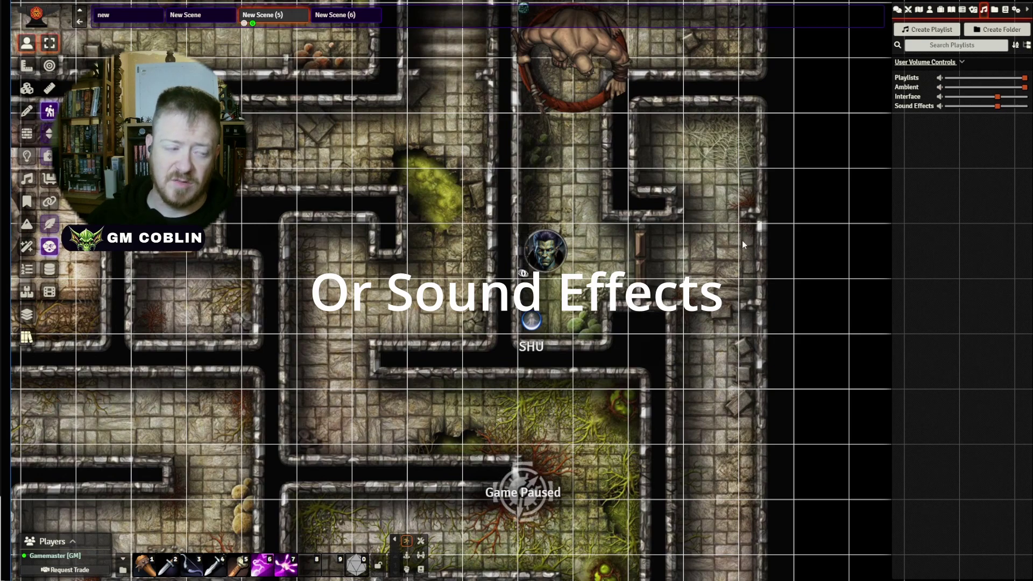
View the world's files and card stacks, ending on the empty Rollable Tables list
{"action": "left_click", "coordinate": [993, 10]}
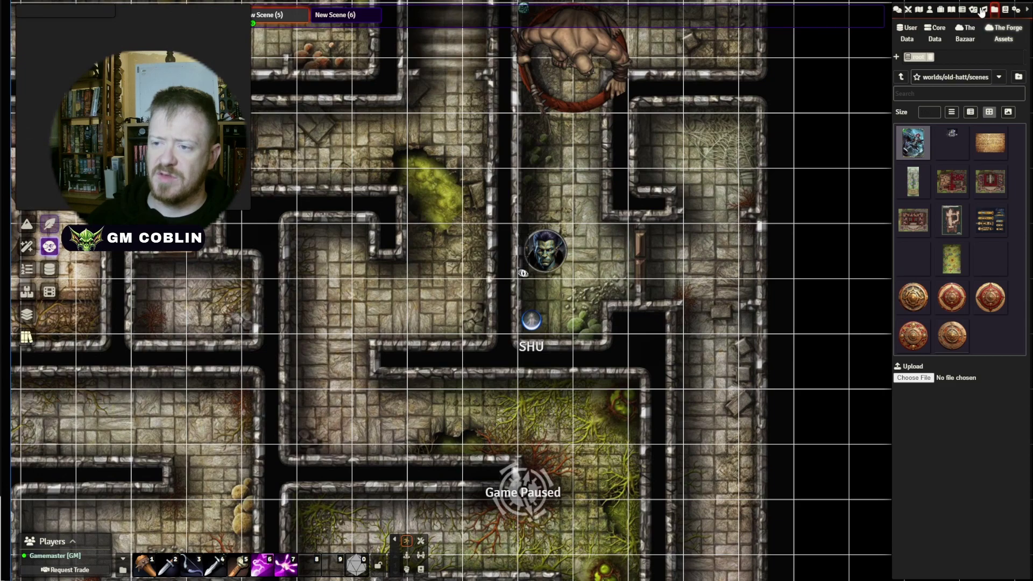
{"action": "left_click", "coordinate": [972, 10]}
{"action": "left_click", "coordinate": [962, 10]}
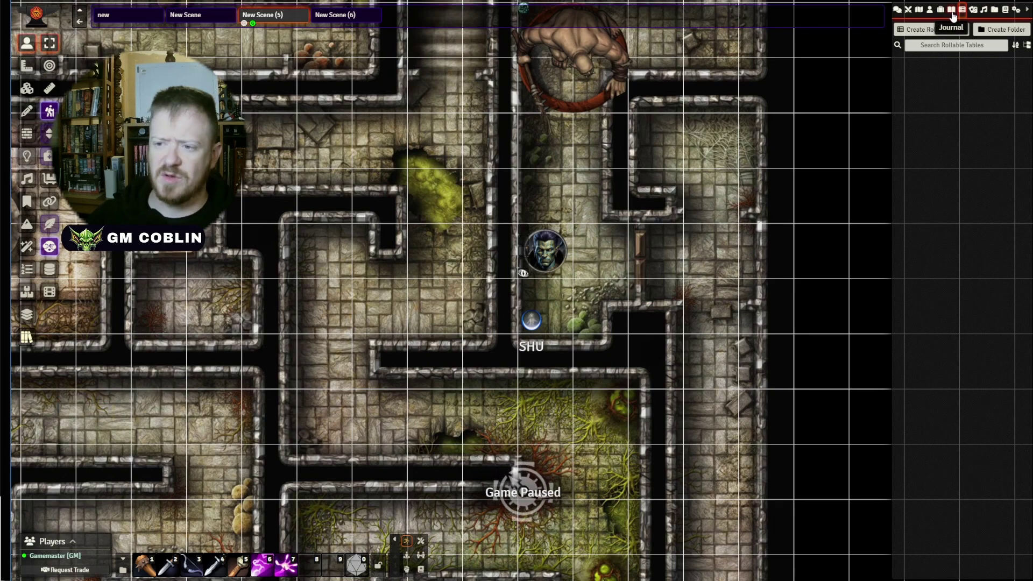
Show the journal list, glance at Shop owner, then open Kings Court, Special NPCs
{"action": "left_click", "coordinate": [951, 11]}
{"action": "left_click", "coordinate": [925, 95]}
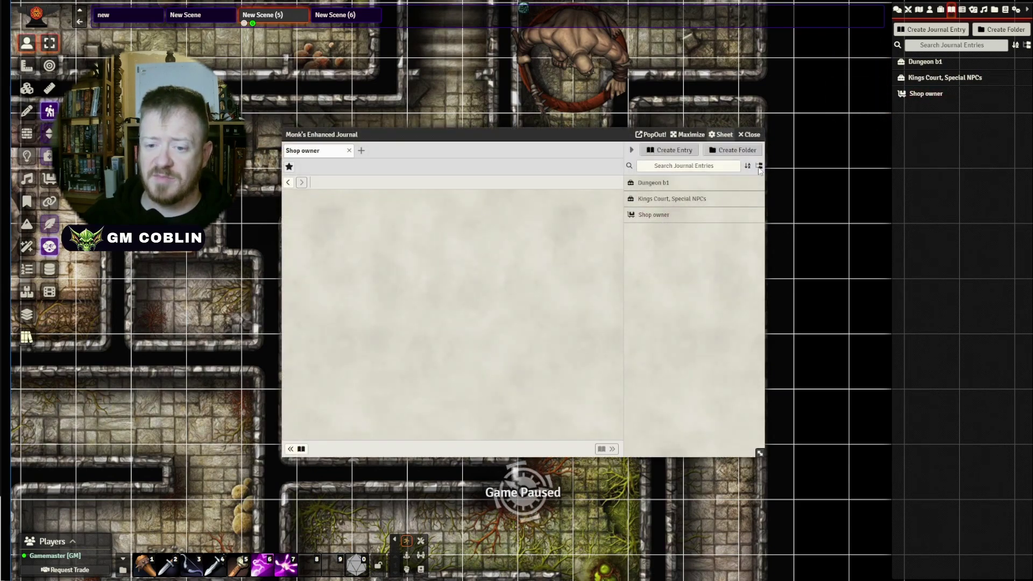
{"action": "left_click", "coordinate": [756, 135]}
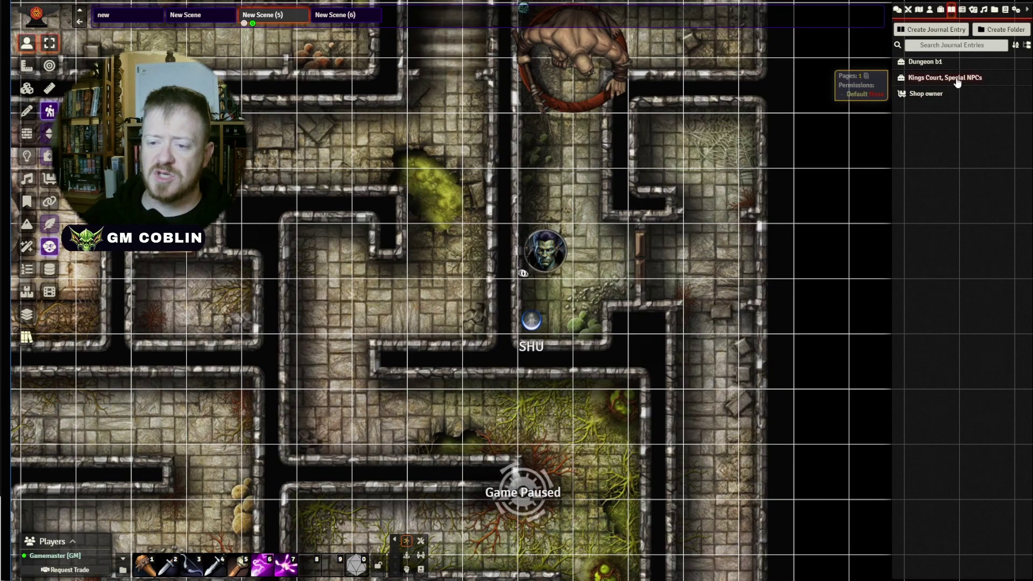
{"action": "left_click", "coordinate": [927, 80]}
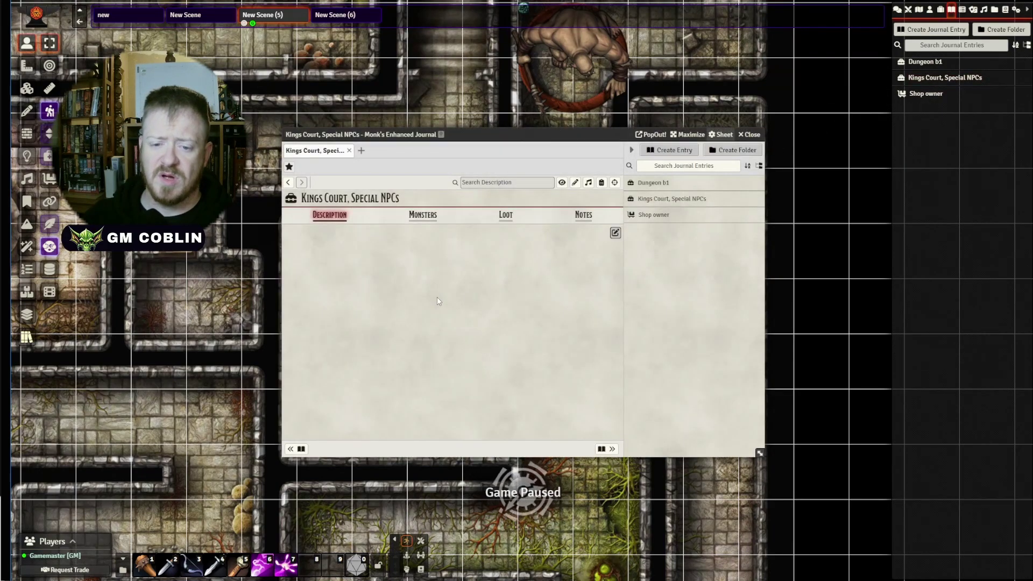
Close Kings Court, Special NPCs, then view Shop owner's ownership settings without saving
{"action": "left_click", "coordinate": [752, 136]}
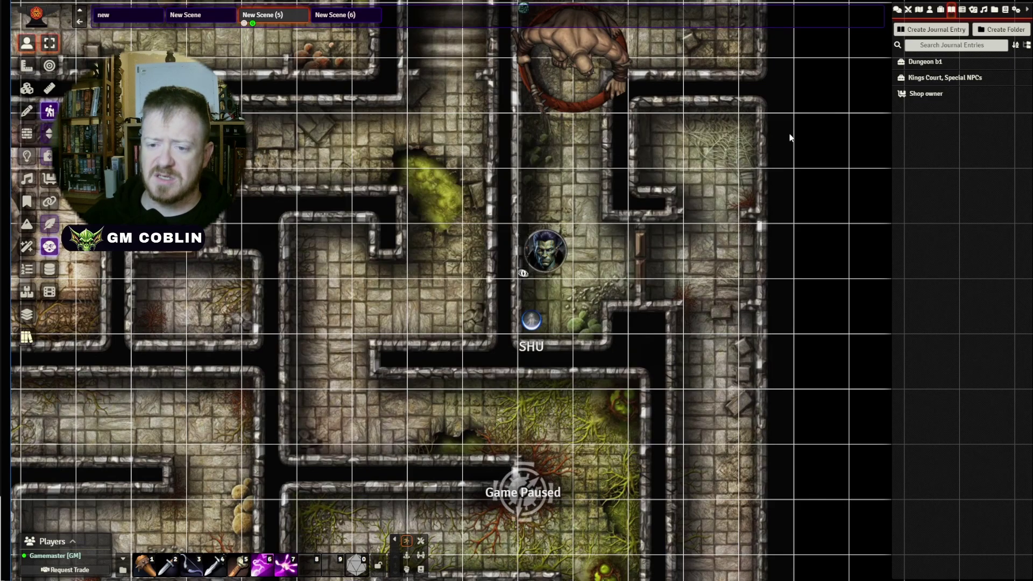
{"action": "mouse_move", "coordinate": [910, 99]}
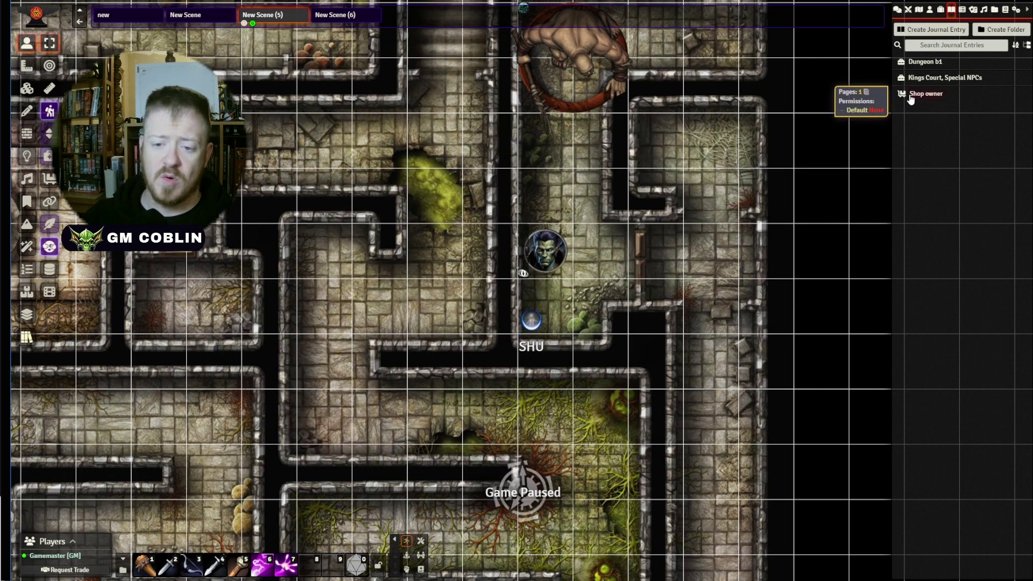
{"action": "right_click", "coordinate": [926, 99]}
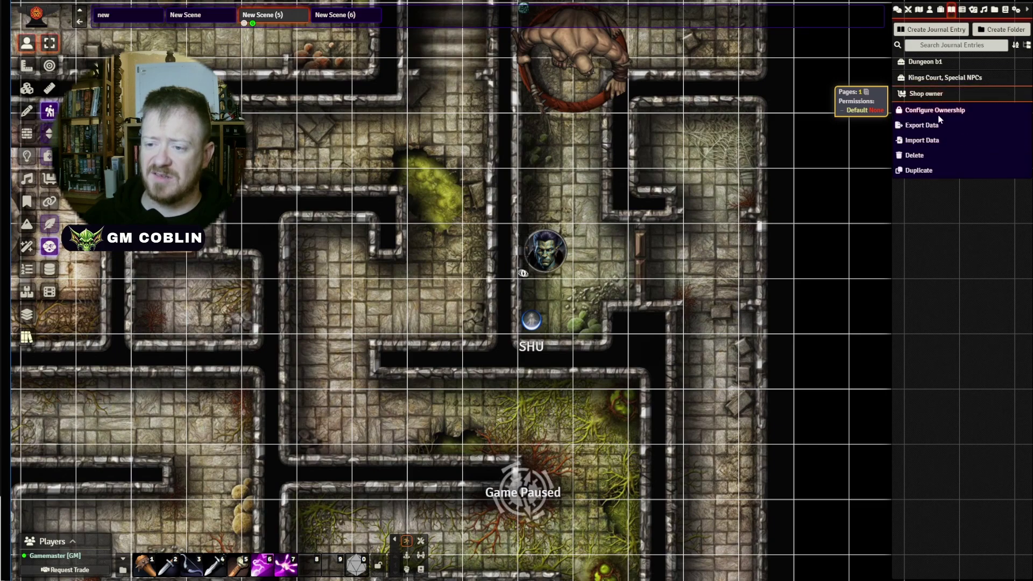
{"action": "left_click", "coordinate": [933, 110]}
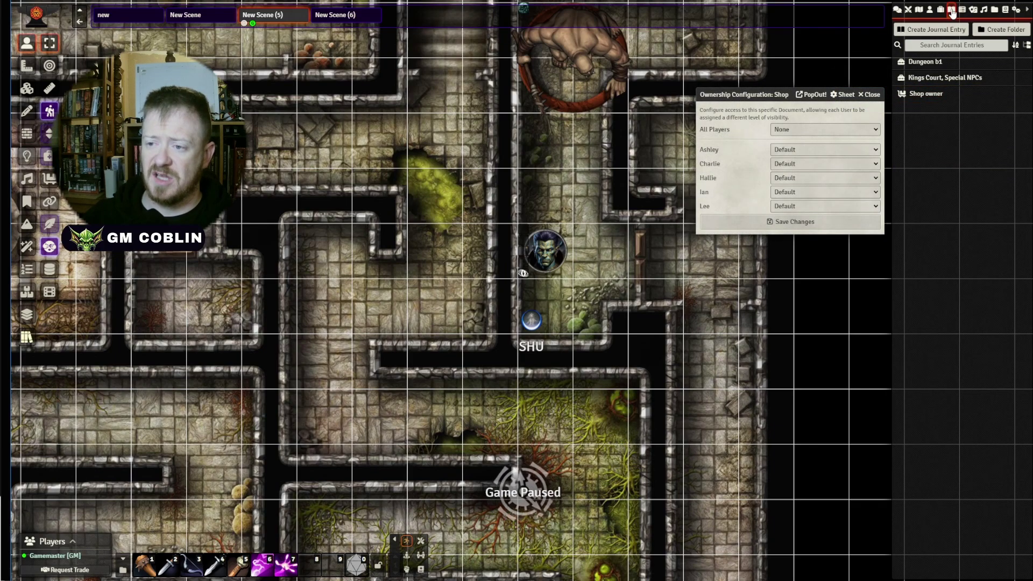
{"action": "left_click", "coordinate": [869, 95]}
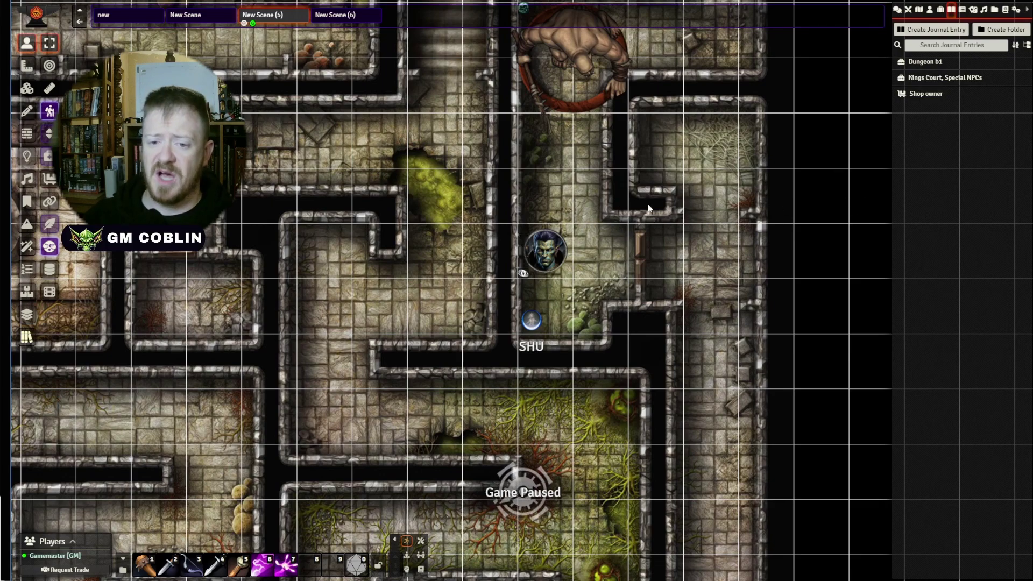
Show the world Items list, then the Actors directory from Cleric to Wizard
{"action": "left_click", "coordinate": [939, 11]}
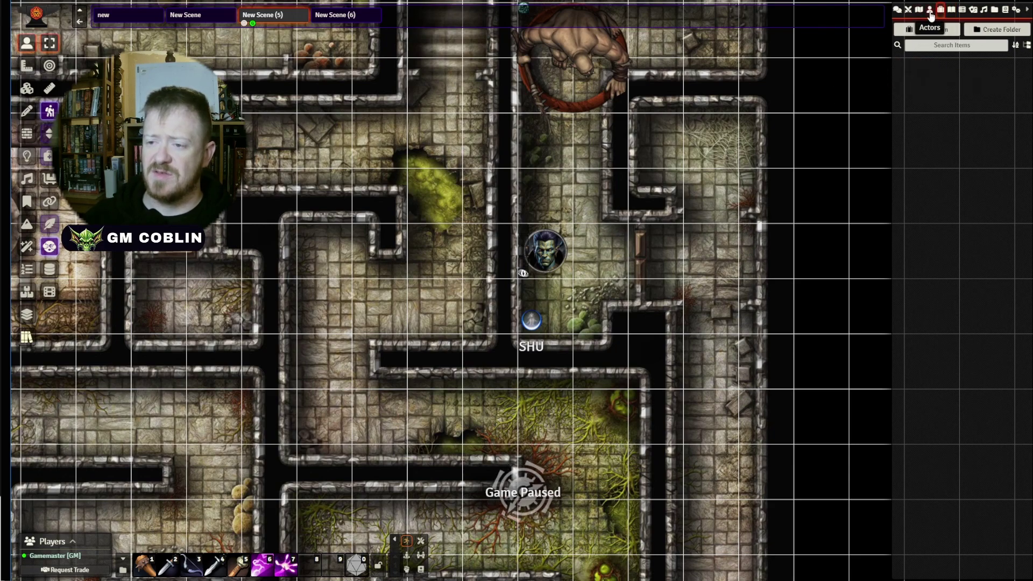
{"action": "left_click", "coordinate": [930, 11]}
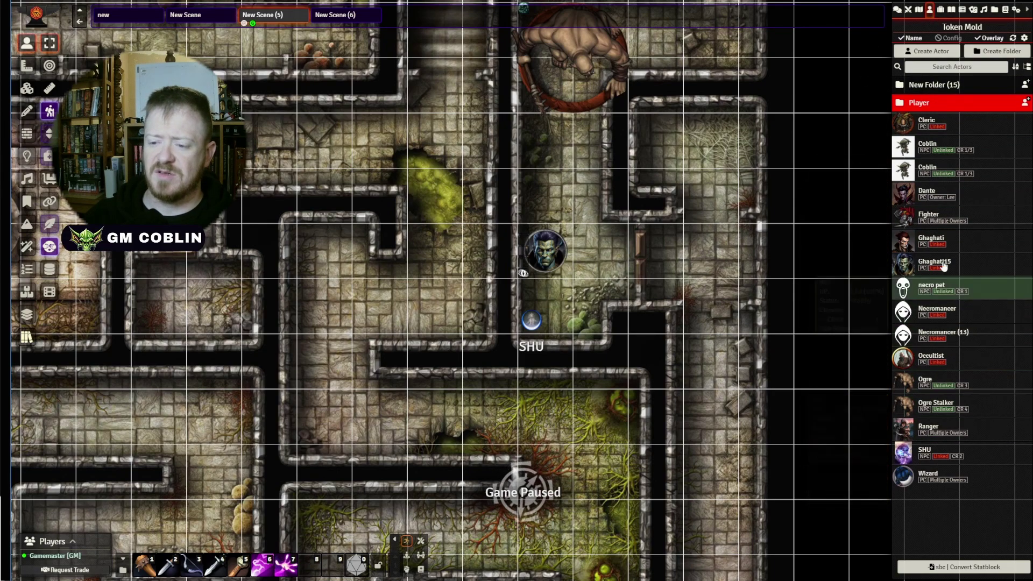
Open Ghaghati's character sheet and browse its Attributes, Combat, Inventory and Features tabs
{"action": "mouse_move", "coordinate": [925, 200]}
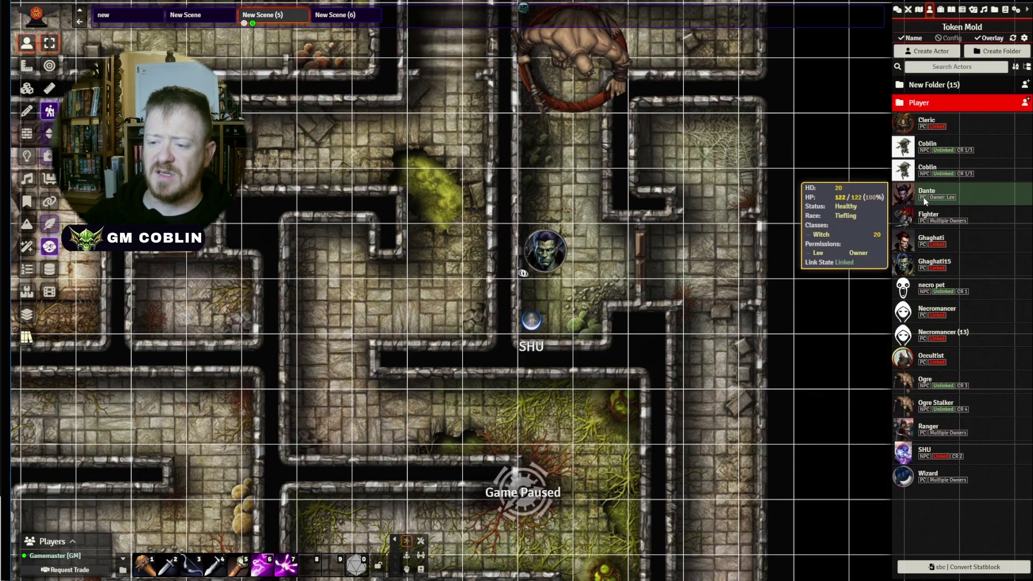
{"action": "left_click", "coordinate": [930, 239]}
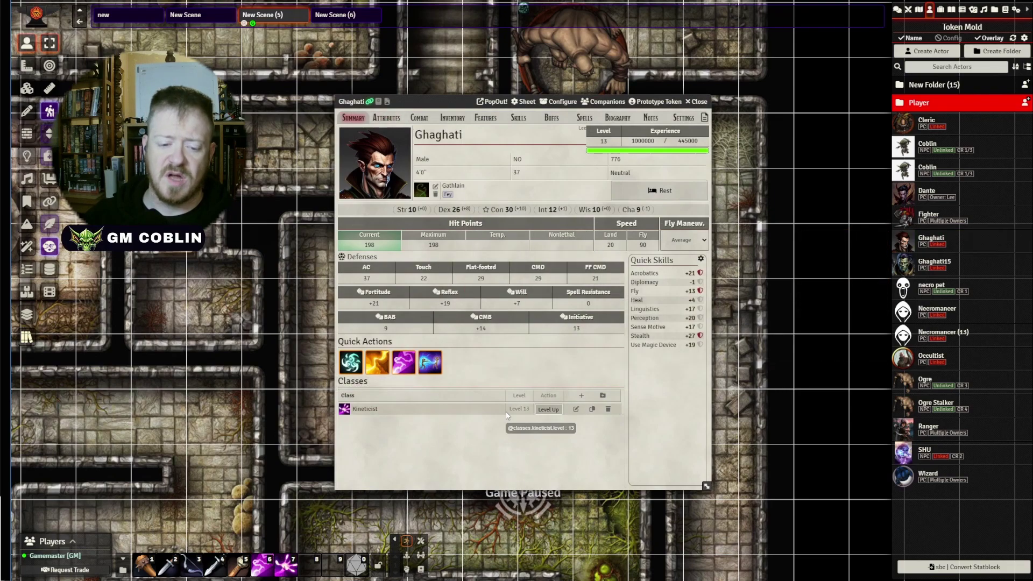
{"action": "left_click", "coordinate": [386, 117]}
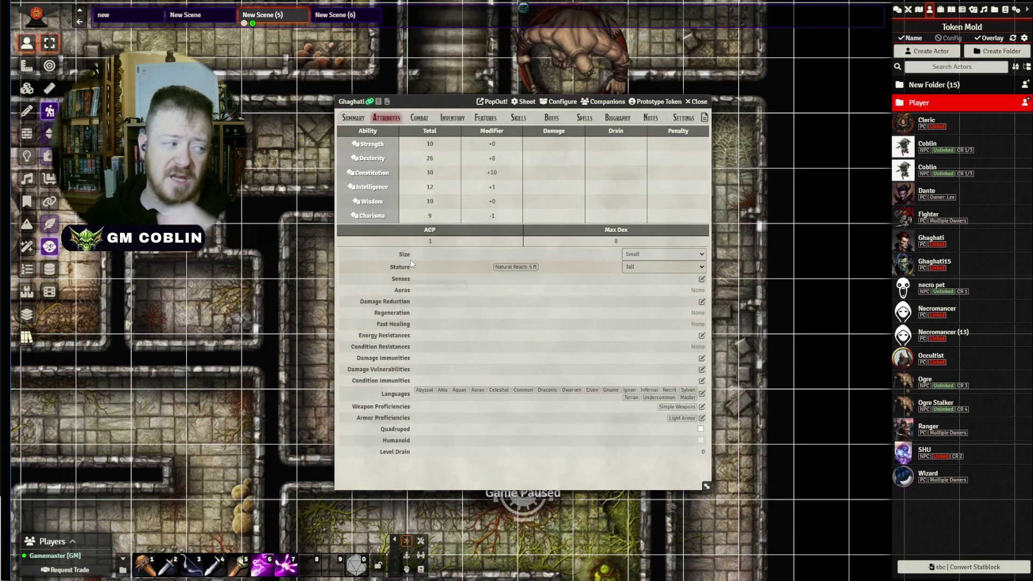
{"action": "left_click", "coordinate": [417, 119]}
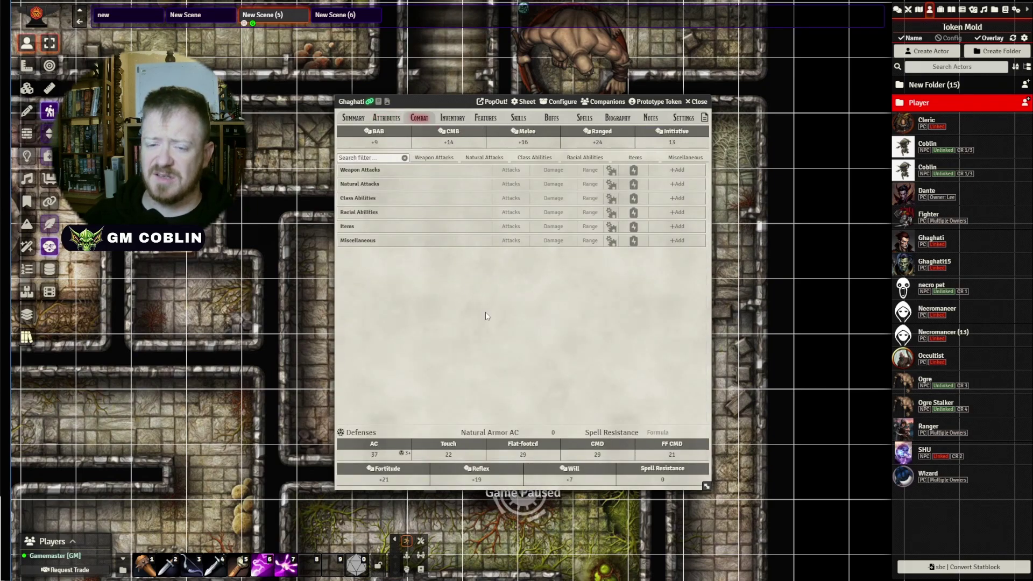
{"action": "left_click", "coordinate": [452, 117]}
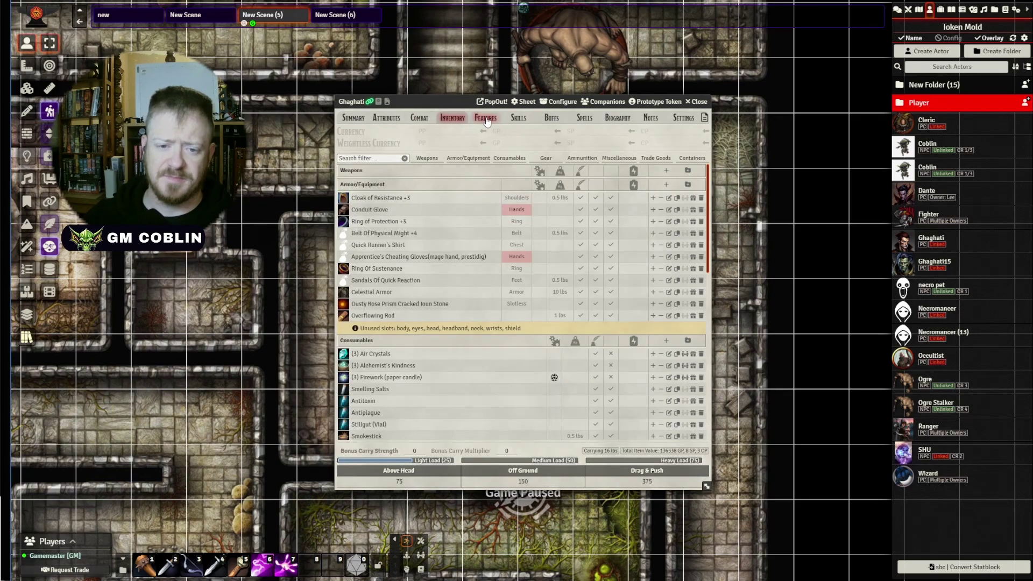
{"action": "left_click", "coordinate": [485, 117]}
{"action": "scroll", "coordinate": [583, 249], "scroll_direction": "down", "scroll_amount": 8}
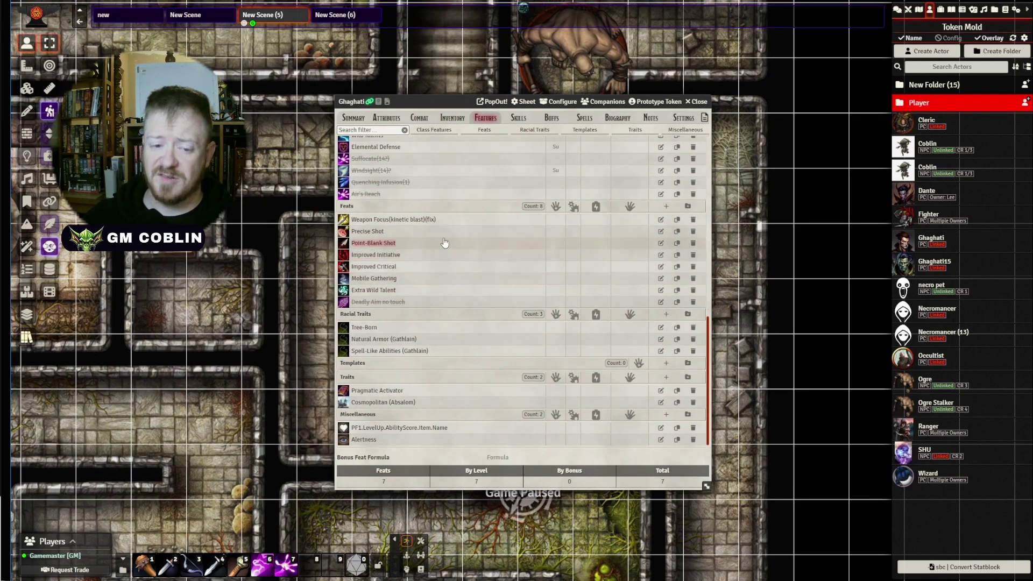
{"action": "scroll", "coordinate": [451, 242], "scroll_direction": "up", "scroll_amount": 2}
{"action": "scroll", "coordinate": [452, 240], "scroll_direction": "down", "scroll_amount": 2}
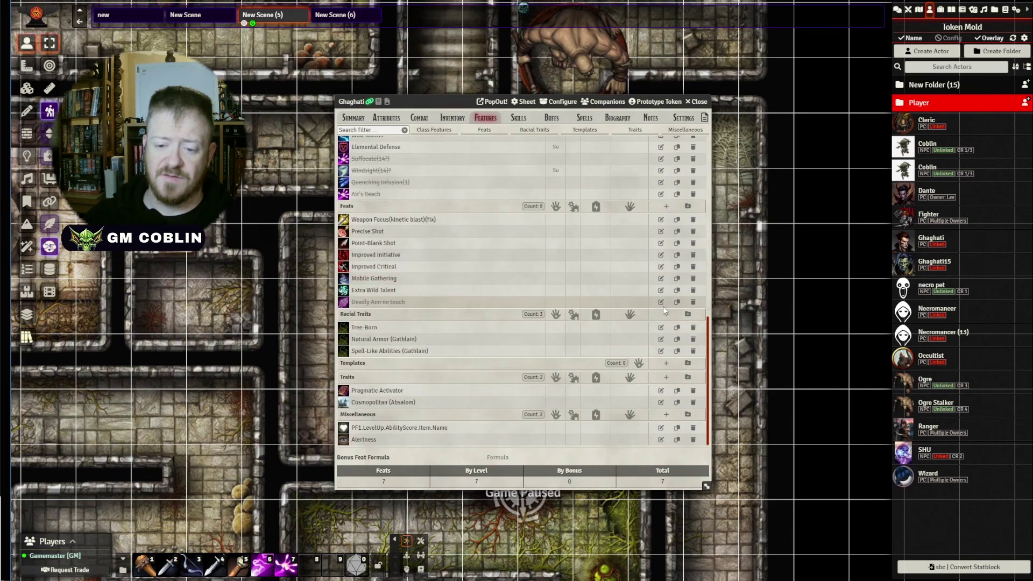
Toggle the enable switch on the Deadly Aim no touch feat and close it
{"action": "left_click", "coordinate": [661, 303]}
{"action": "left_click", "coordinate": [517, 197]}
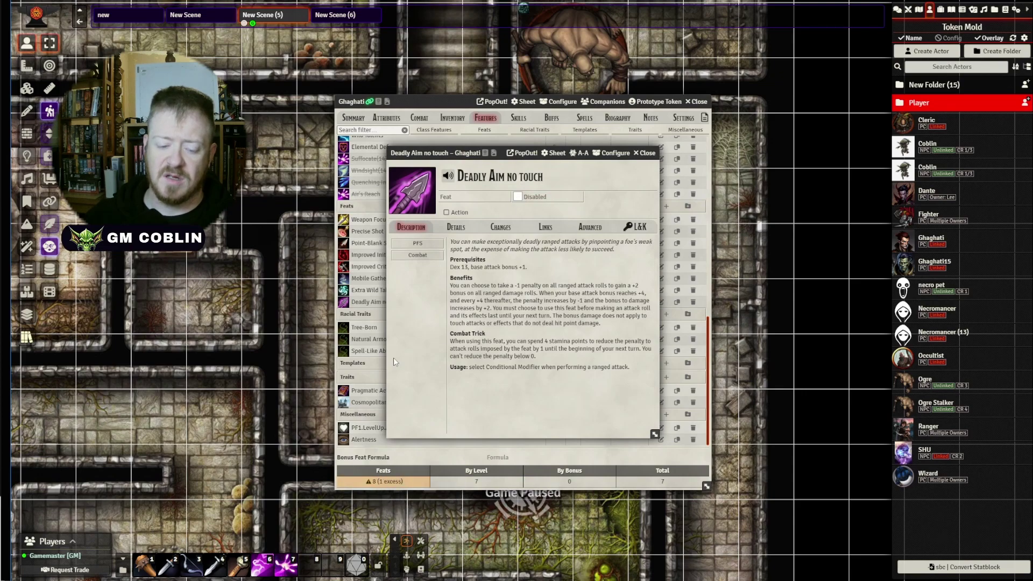
{"action": "left_click", "coordinate": [644, 152]}
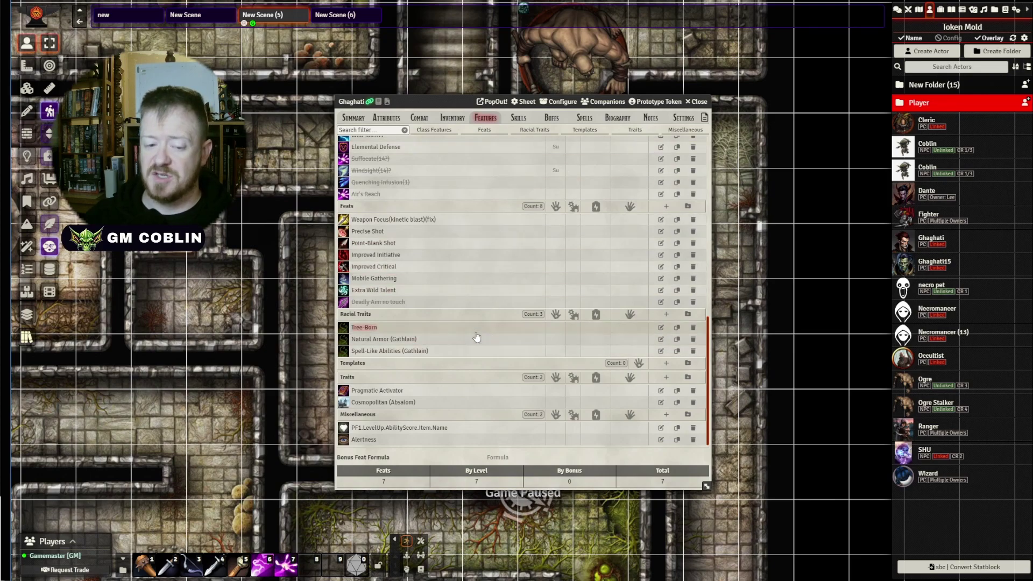
Add an empty change entry to the Tree-Born racial trait and close it
{"action": "scroll", "coordinate": [545, 242], "scroll_direction": "up", "scroll_amount": 10}
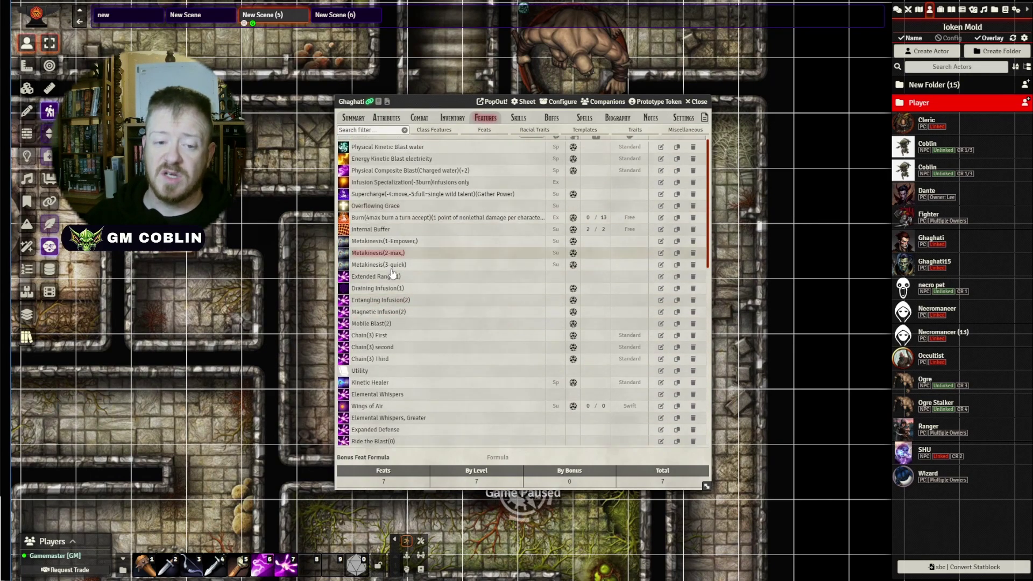
{"action": "scroll", "coordinate": [547, 170], "scroll_direction": "up", "scroll_amount": 1}
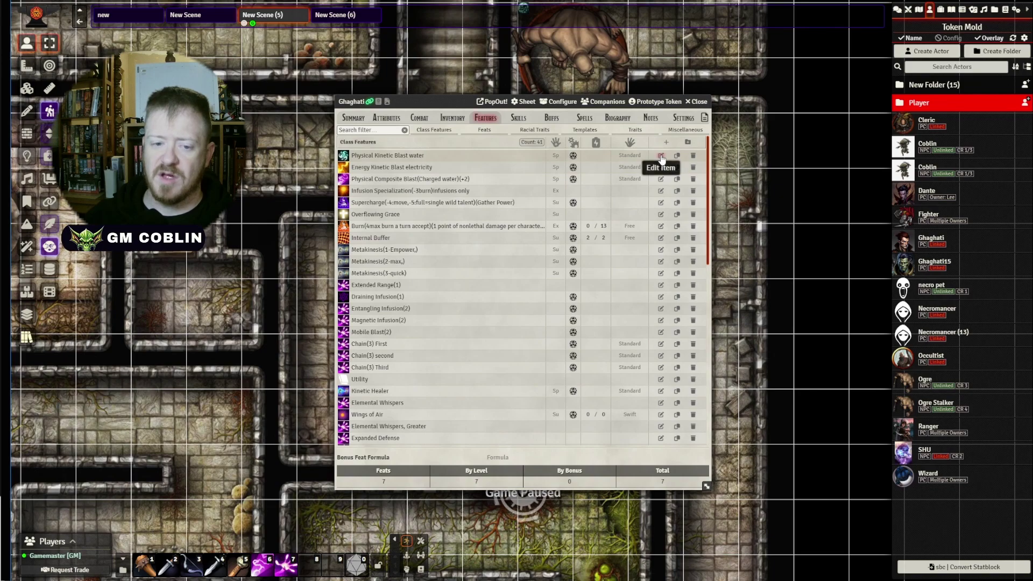
{"action": "scroll", "coordinate": [579, 257], "scroll_direction": "down", "scroll_amount": 3}
{"action": "scroll", "coordinate": [580, 257], "scroll_direction": "down", "scroll_amount": 8}
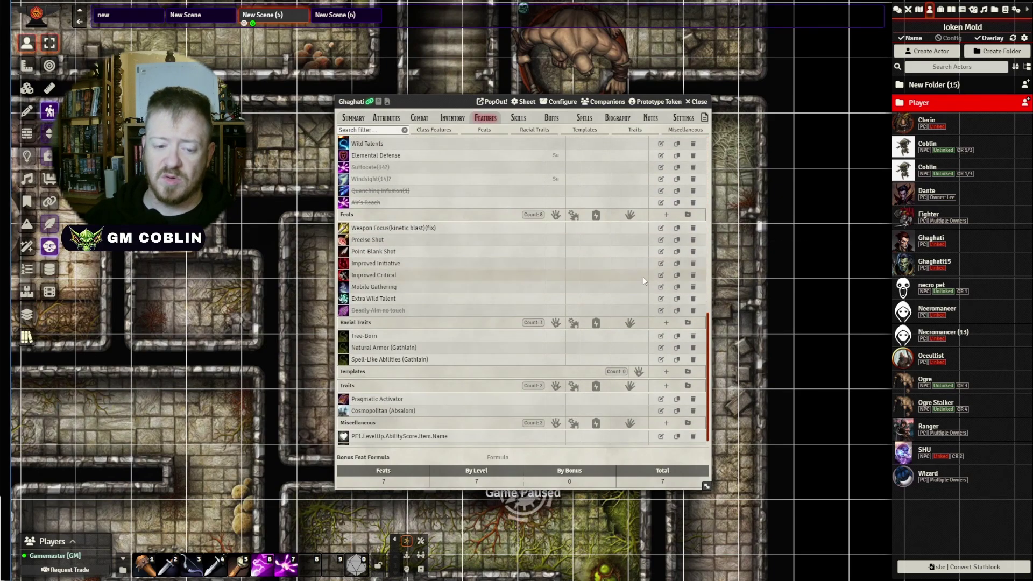
{"action": "left_click", "coordinate": [660, 336]}
{"action": "left_click", "coordinate": [500, 227]}
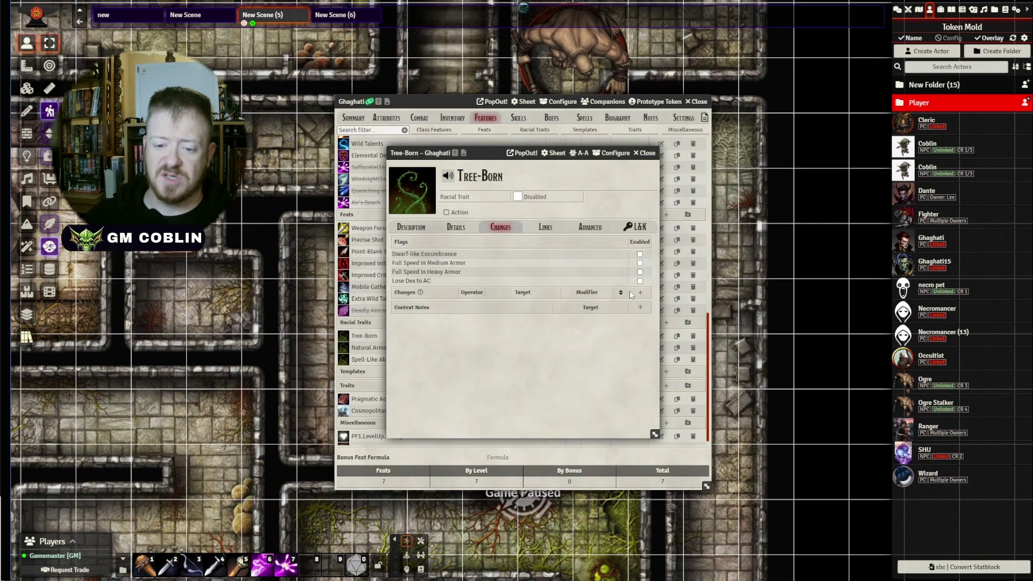
{"action": "left_click", "coordinate": [640, 292]}
{"action": "left_click", "coordinate": [522, 307]}
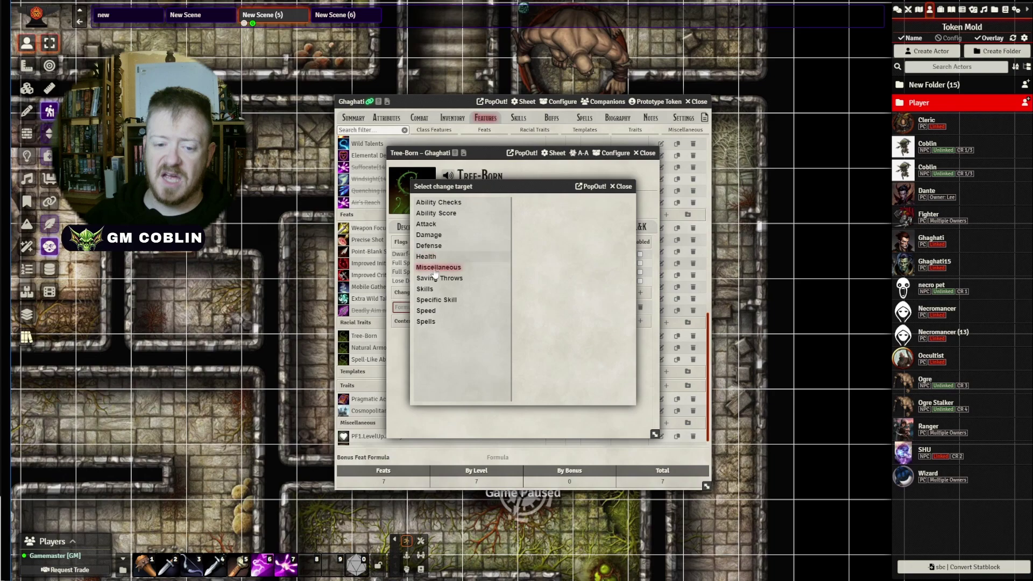
{"action": "left_click", "coordinate": [622, 189]}
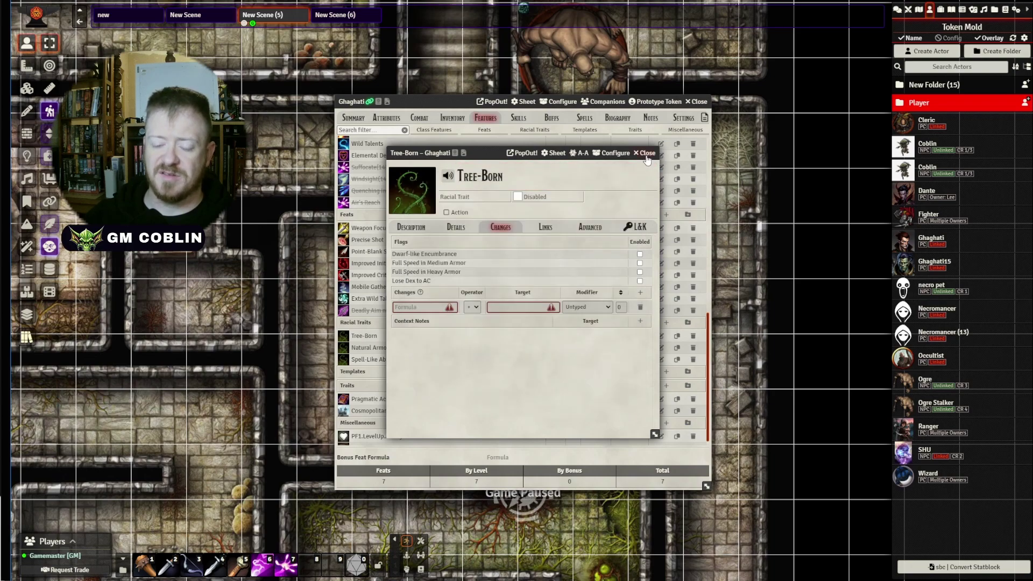
{"action": "left_click", "coordinate": [647, 153]}
{"action": "scroll", "coordinate": [409, 242], "scroll_direction": "up", "scroll_amount": 5}
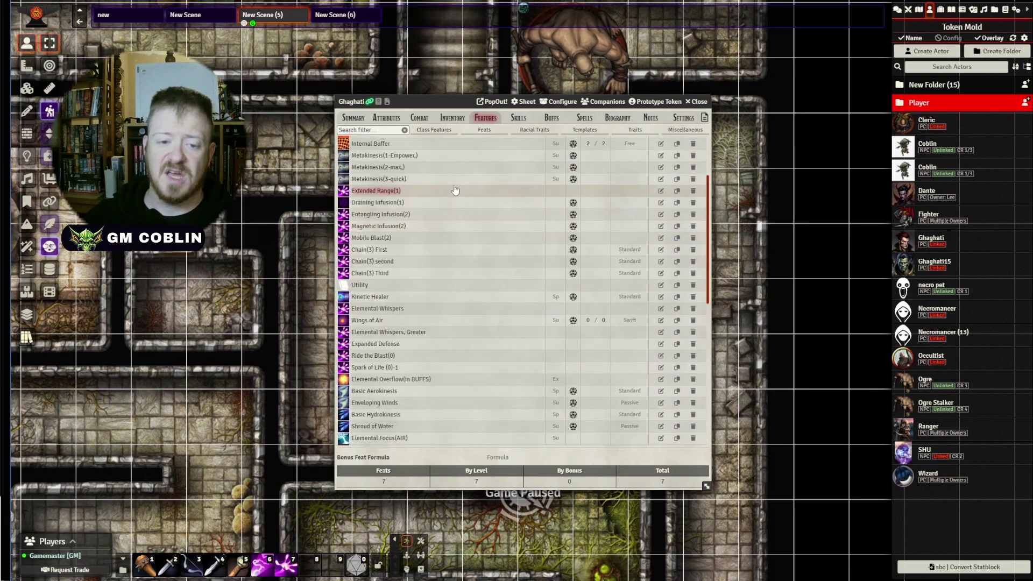
Switch Ghaghati's sheet to Summary and inspect the Physical Kinetic Blast roll: attack 34, 50 bludgeoning
{"action": "left_click", "coordinate": [354, 118]}
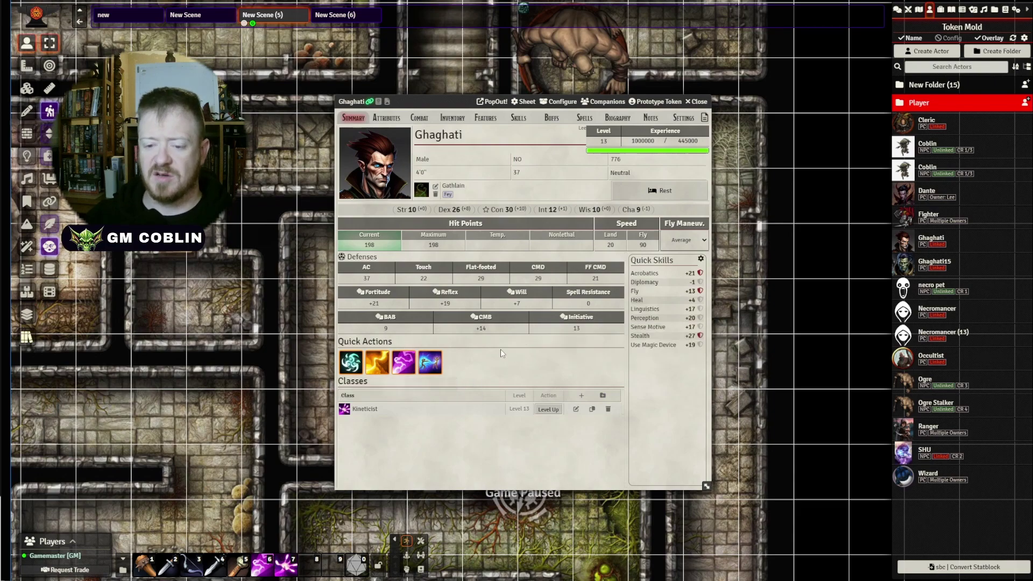
{"action": "mouse_move", "coordinate": [614, 260]}
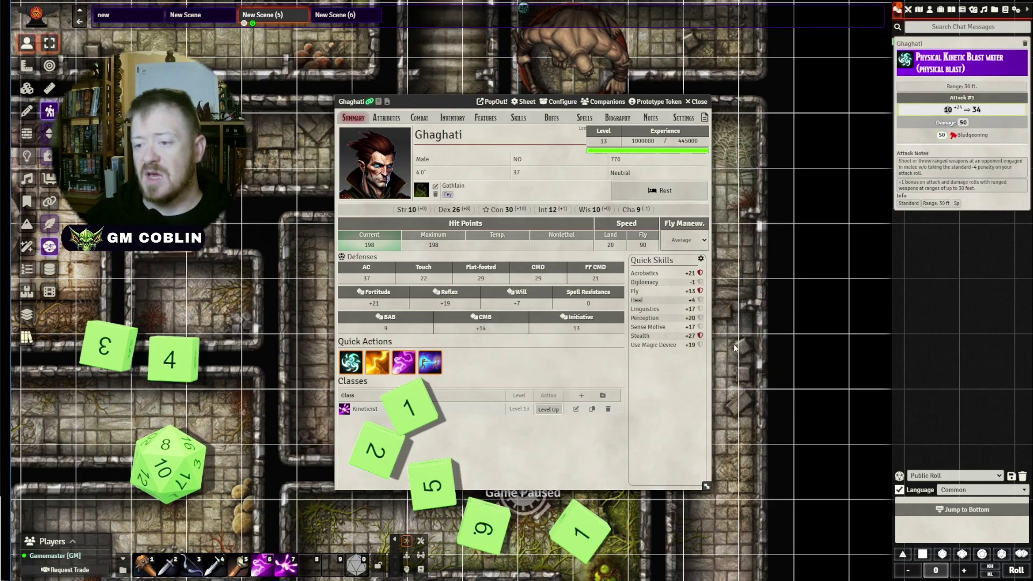
{"action": "mouse_move", "coordinate": [970, 144]}
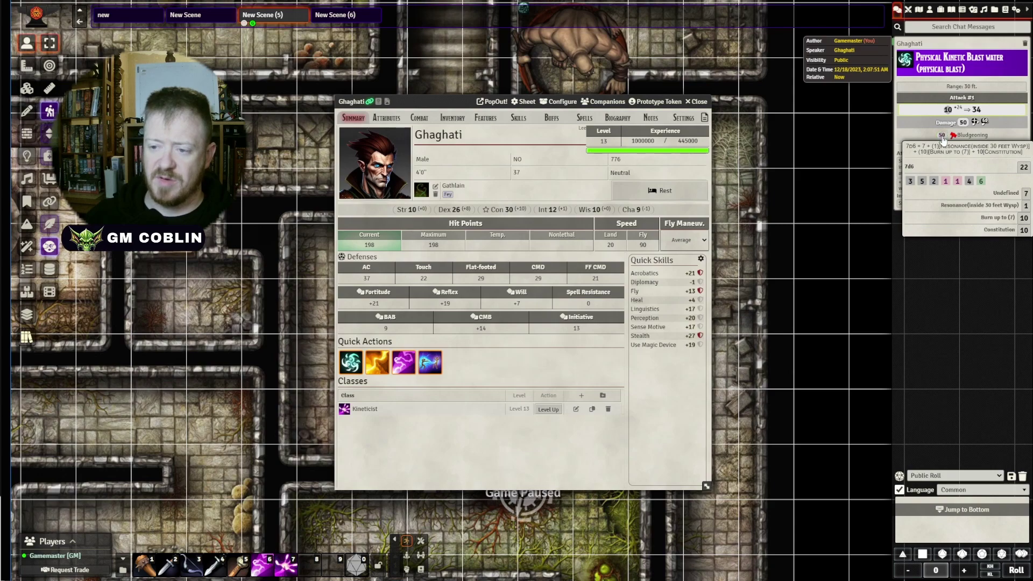
{"action": "mouse_move", "coordinate": [950, 109]}
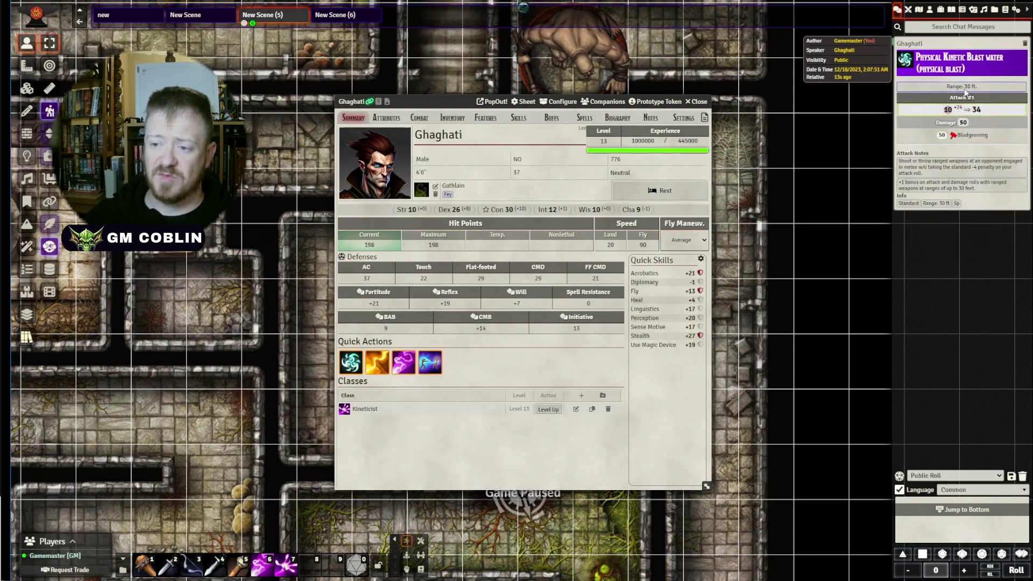
Start the physical blast and look over its attack dice and bonus options, leaving them unchanged
{"action": "left_click", "coordinate": [352, 370]}
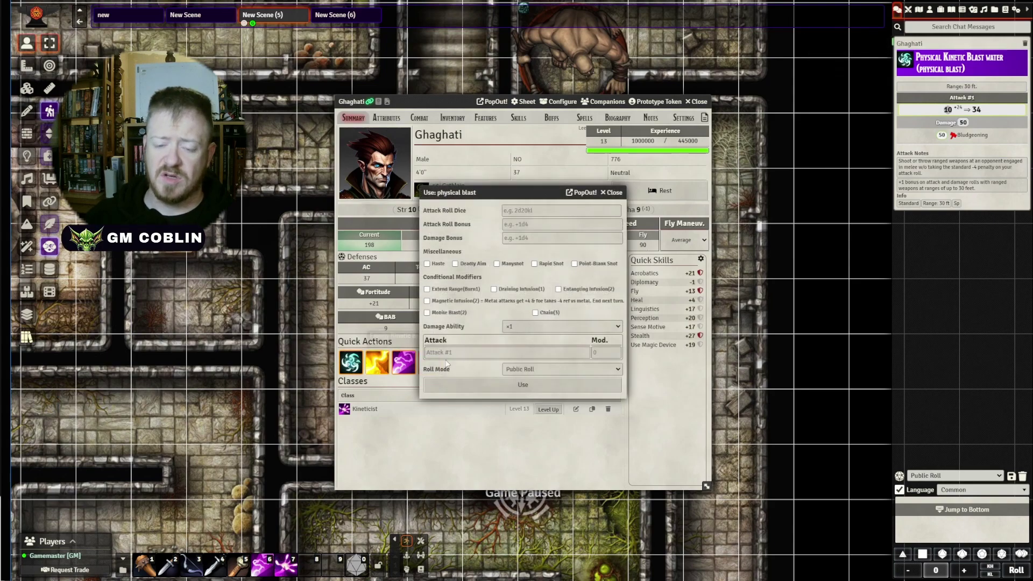
{"action": "left_click", "coordinate": [583, 210]}
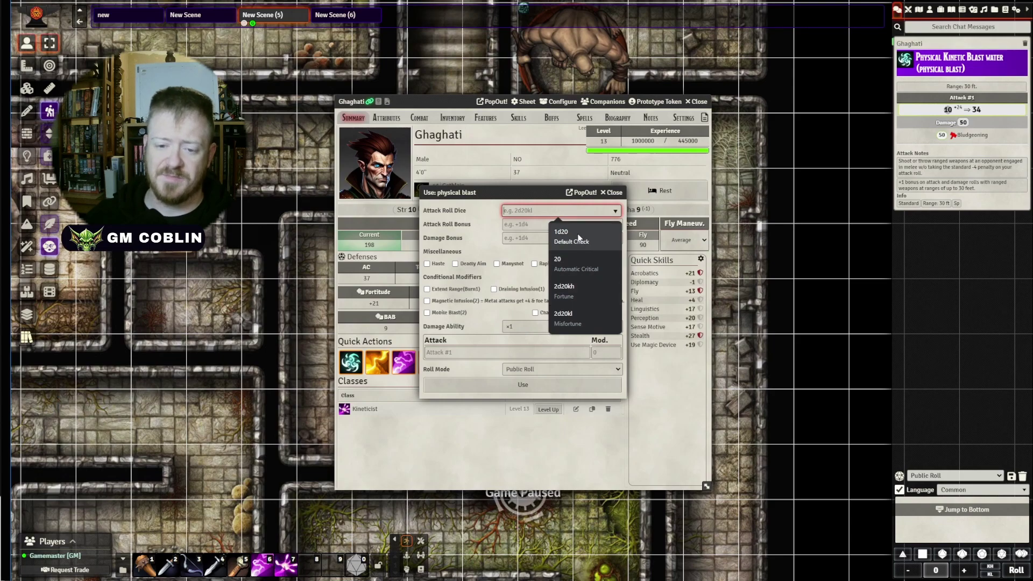
{"action": "left_click", "coordinate": [534, 217]}
{"action": "left_click", "coordinate": [589, 224]}
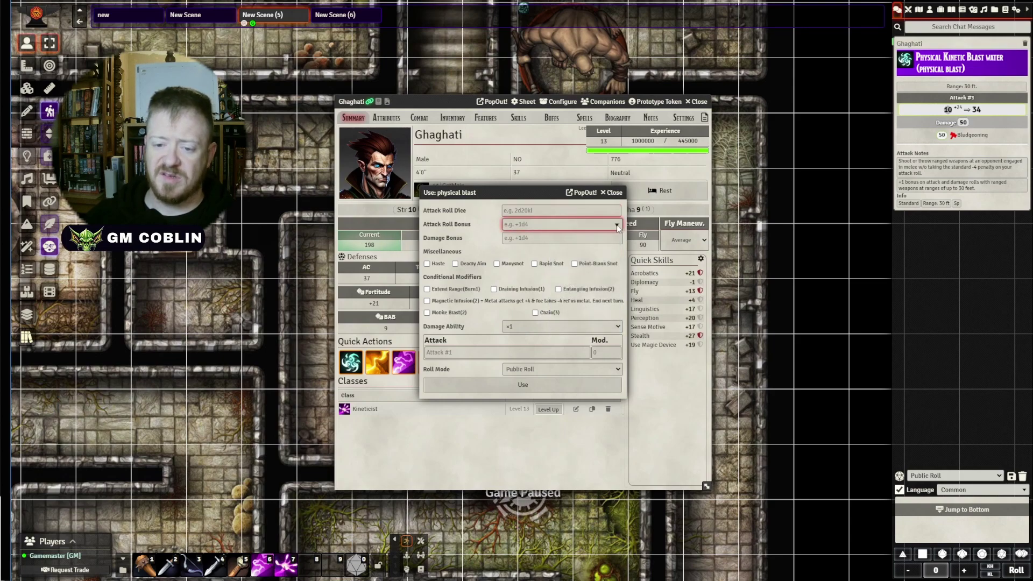
{"action": "left_click", "coordinate": [590, 226]}
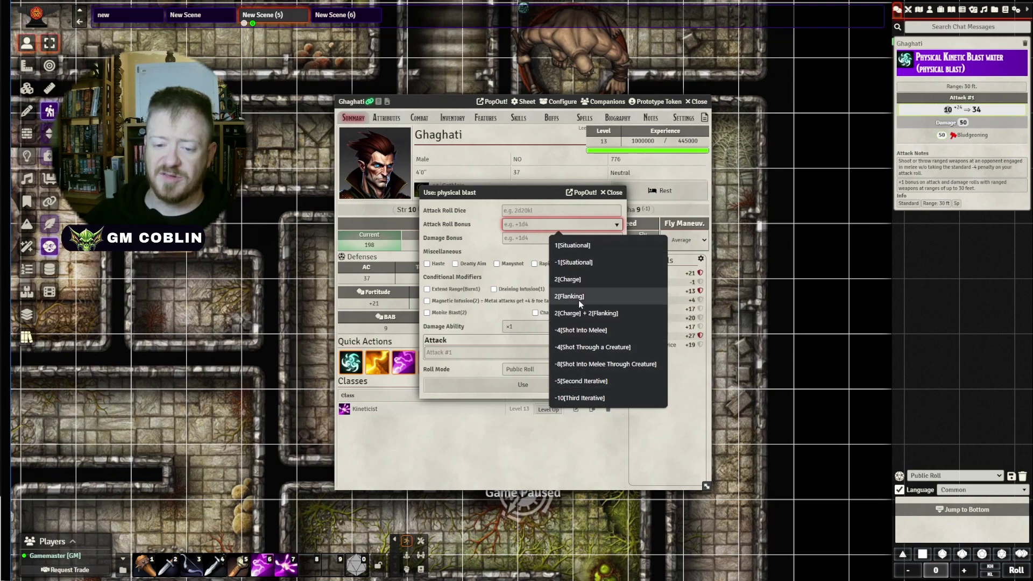
{"action": "left_click", "coordinate": [487, 232]}
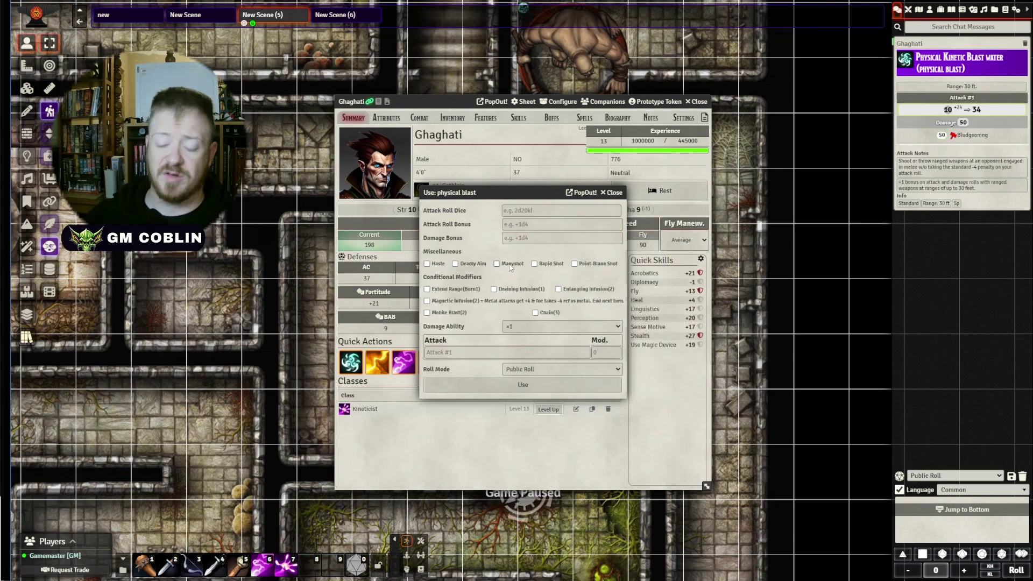
{"action": "left_click", "coordinate": [564, 239]}
{"action": "left_click", "coordinate": [450, 273]}
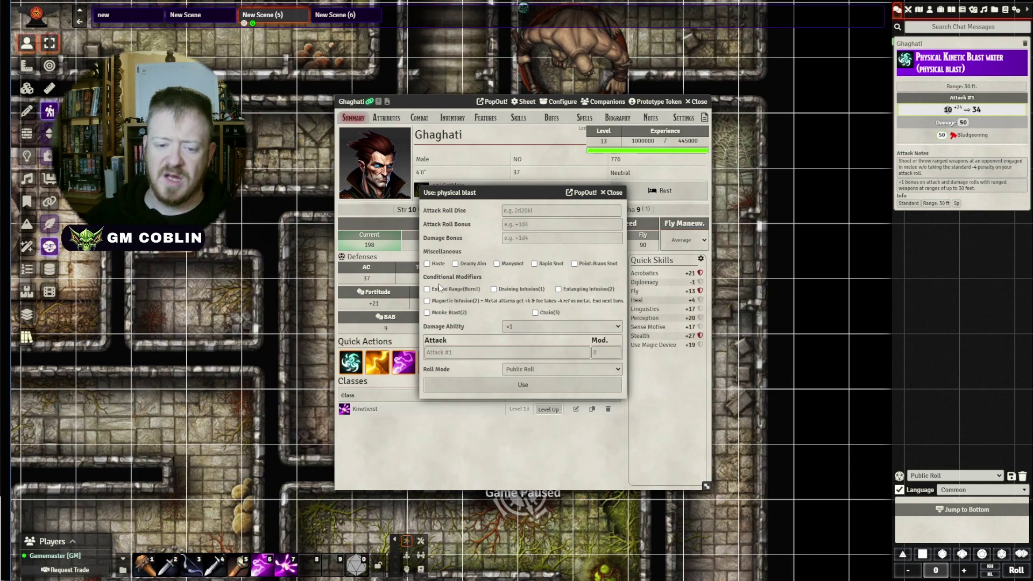
Close the physical blast dialog and character sheet, then show the Scenes list
{"action": "left_click", "coordinate": [612, 192]}
{"action": "key", "text": "Escape"}
{"action": "left_click", "coordinate": [918, 9]}
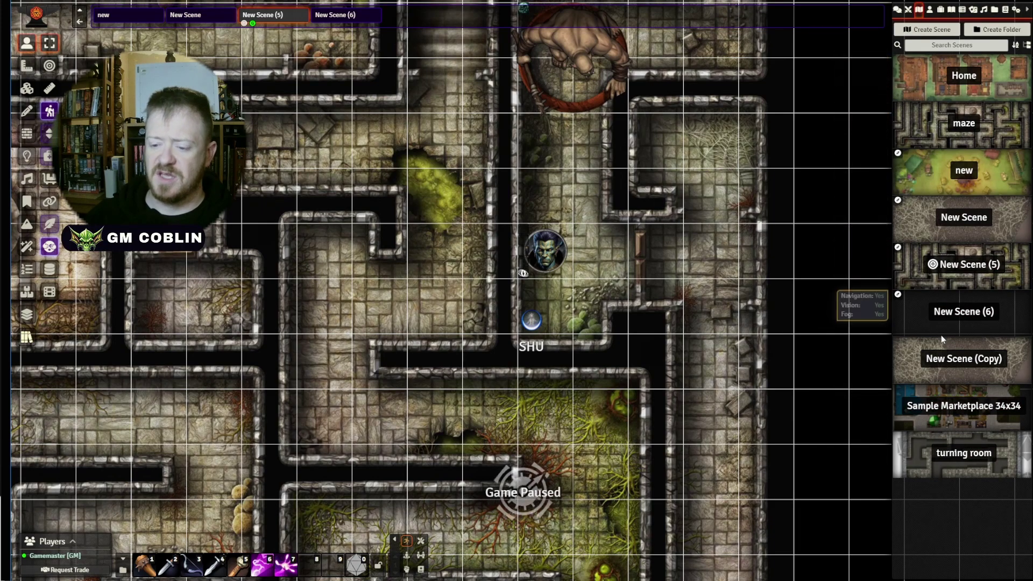
Load the turning room scene, zoom in, and pull the top-left lever to rotate the maze walls
{"action": "left_click", "coordinate": [963, 460]}
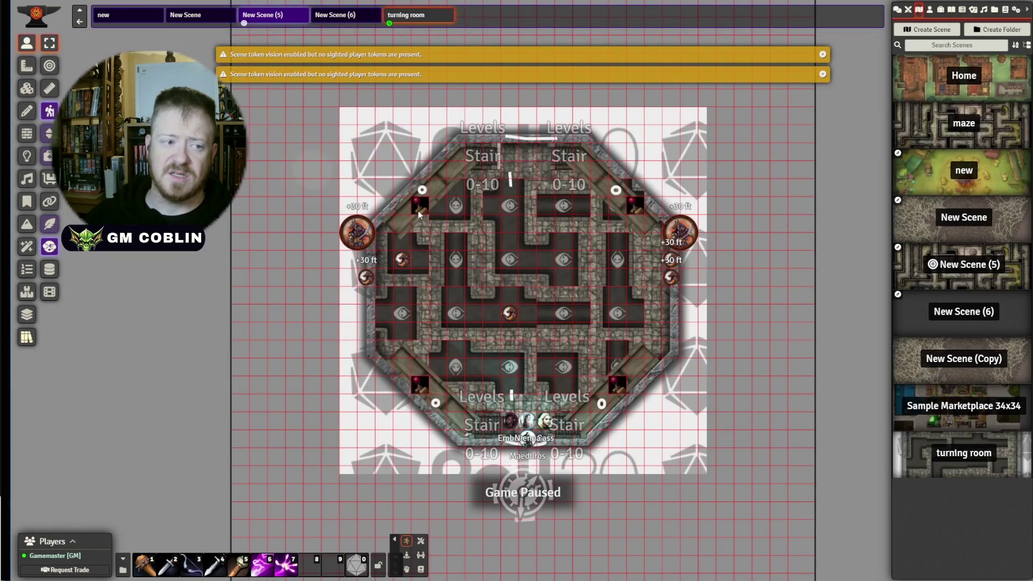
{"action": "scroll", "coordinate": [418, 210], "scroll_direction": "up", "scroll_amount": 3}
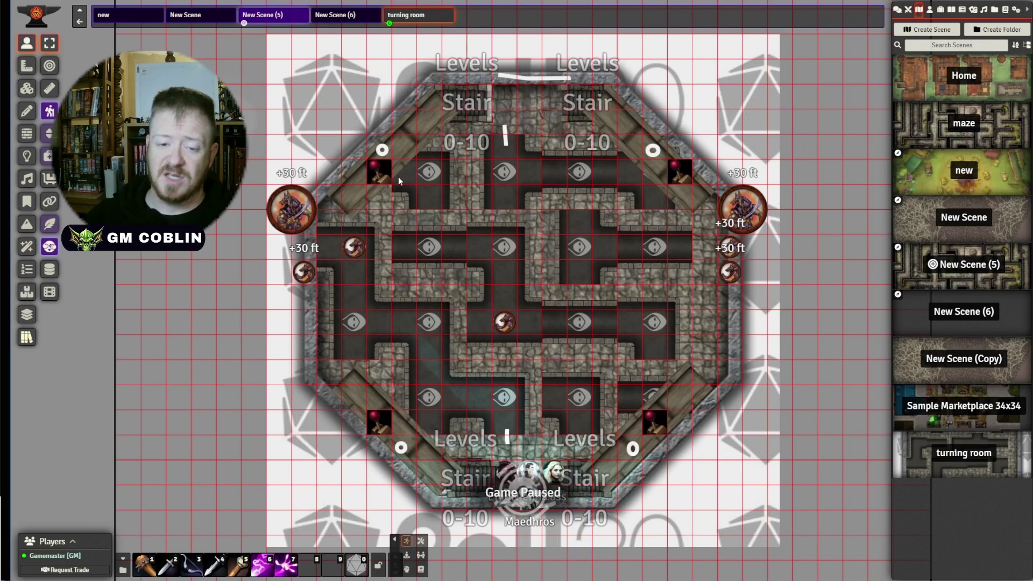
{"action": "left_click", "coordinate": [379, 172]}
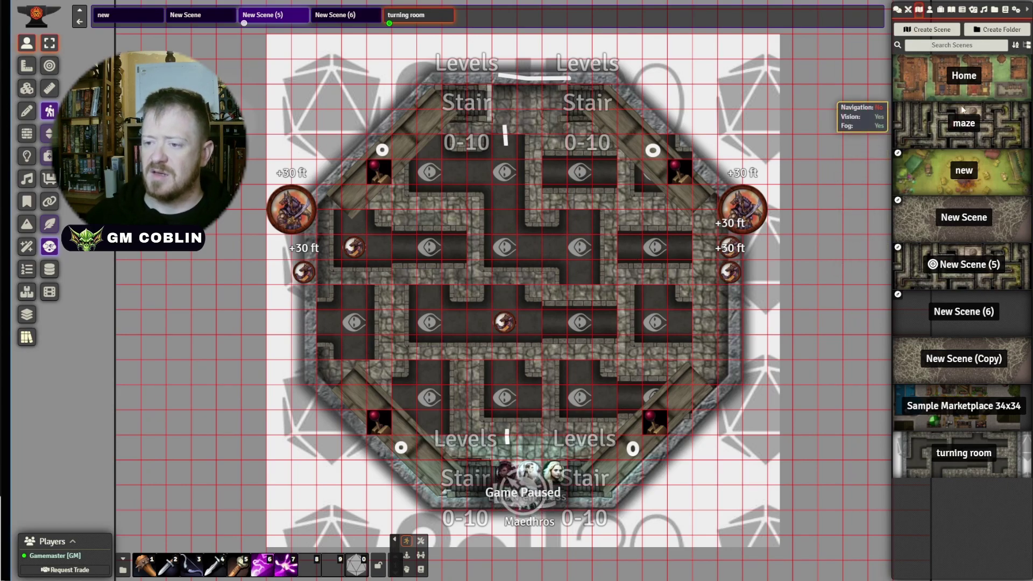
Open the maze scene and frame its central room
{"action": "left_click", "coordinate": [963, 123]}
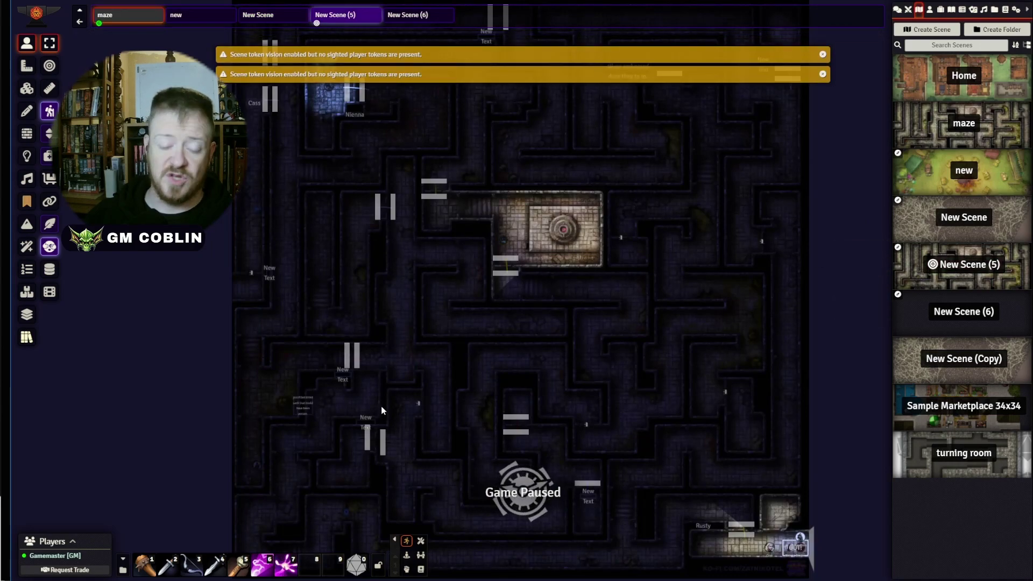
{"action": "left_click_drag", "start_coordinate": [540, 346], "coordinate": [579, 359]}
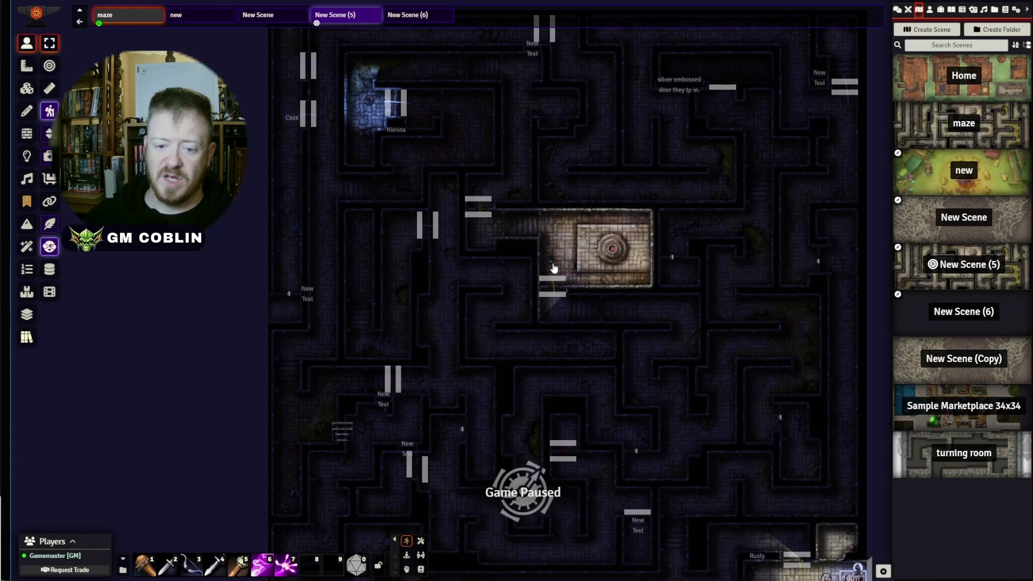
{"action": "scroll", "coordinate": [597, 322], "scroll_direction": "up", "scroll_amount": 5}
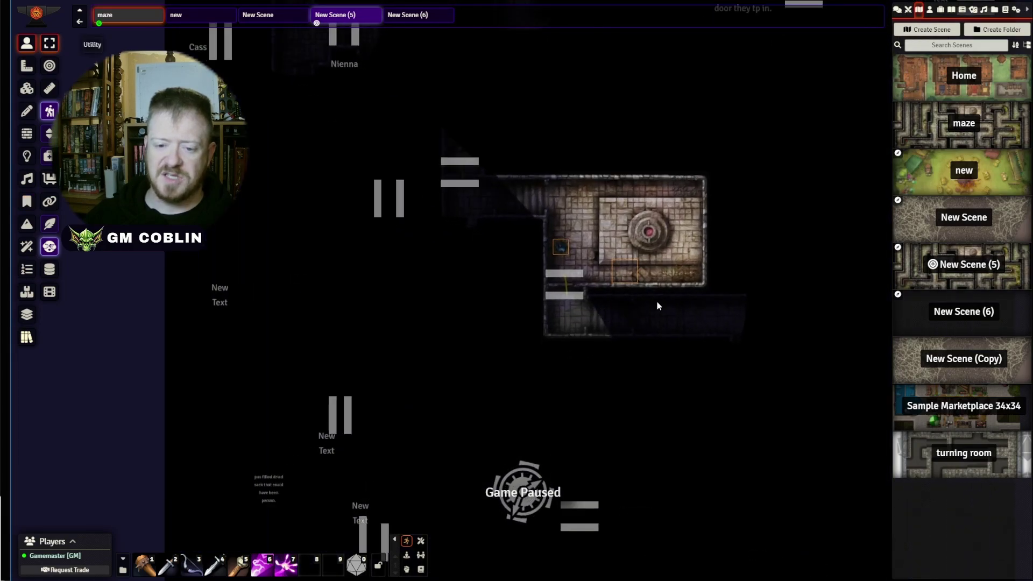
{"action": "scroll", "coordinate": [660, 358], "scroll_direction": "down", "scroll_amount": 5}
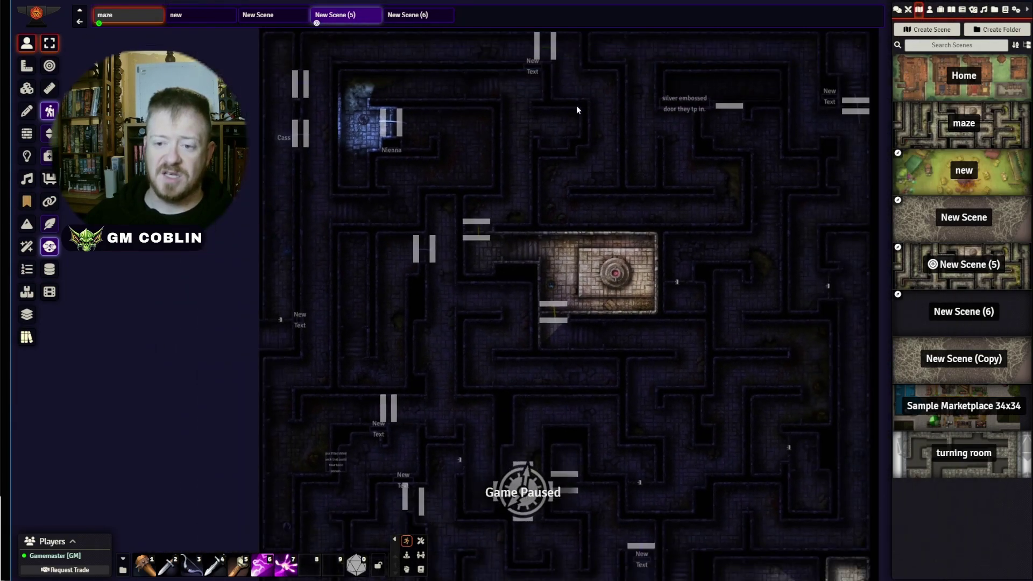
{"action": "scroll", "coordinate": [613, 339], "scroll_direction": "up", "scroll_amount": 3}
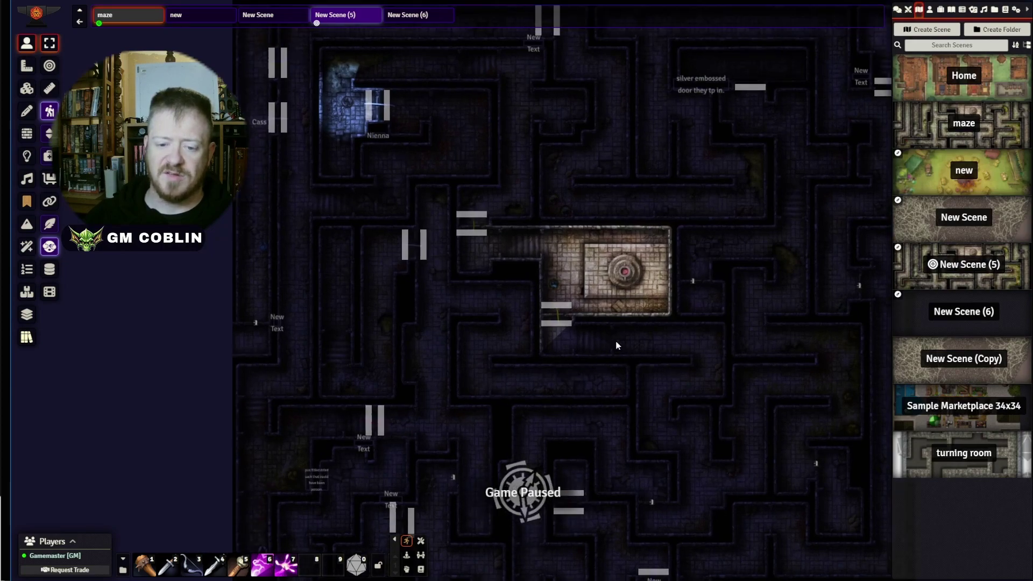
Move the central room's token down to the doorway and back into the room
{"action": "left_click", "coordinate": [571, 289]}
{"action": "mouse_move", "coordinate": [572, 290]}
{"action": "left_mouse_down"}
{"action": "mouse_move", "coordinate": [567, 332]}
{"action": "mouse_move", "coordinate": [578, 276]}
{"action": "left_mouse_up"}
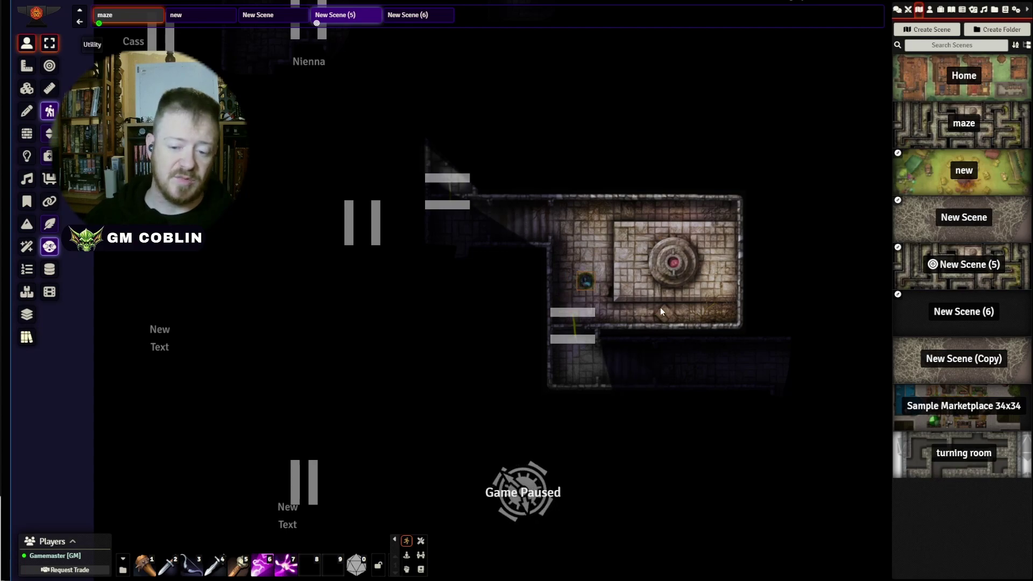
{"action": "left_click_drag", "start_coordinate": [660, 307], "coordinate": [605, 289]}
{"action": "scroll", "coordinate": [606, 293], "scroll_direction": "down", "scroll_amount": 1}
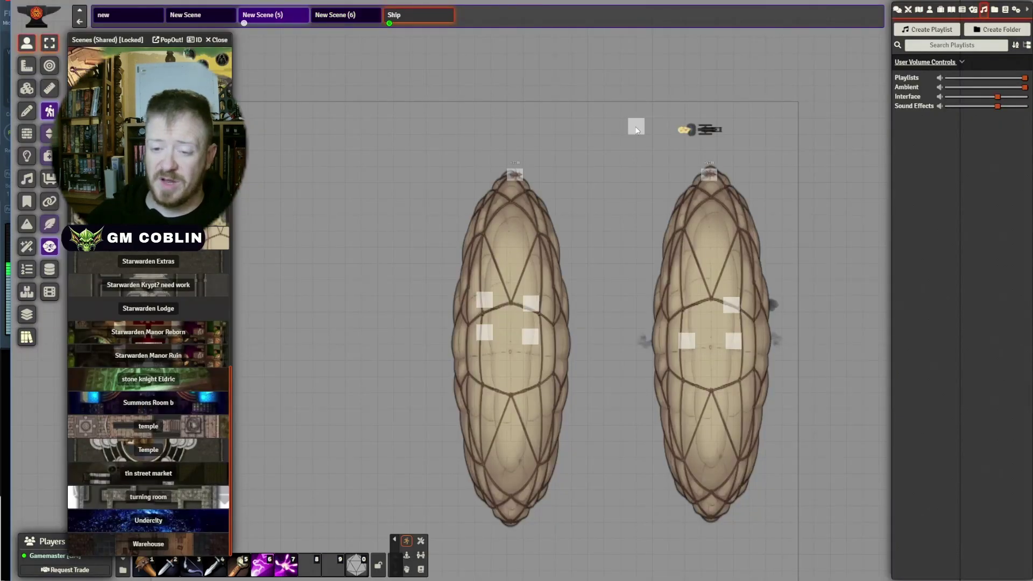
Play the ship tile's sound effect, then center the cave map and select the right-hand token
{"action": "left_click", "coordinate": [636, 126]}
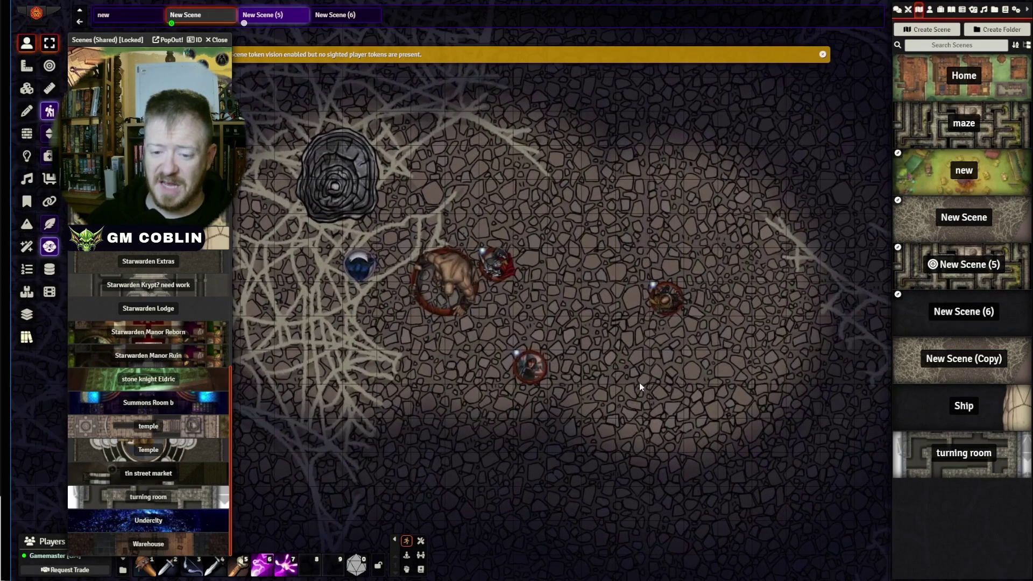
{"action": "left_click_drag", "start_coordinate": [638, 387], "coordinate": [674, 339]}
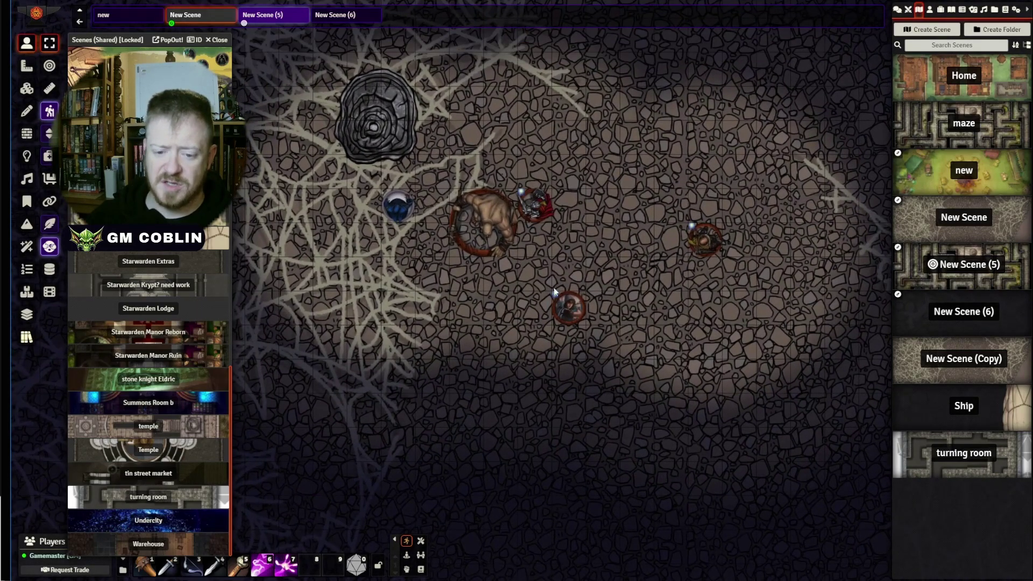
{"action": "left_click", "coordinate": [704, 240]}
Select the blue token, then the Ranger token in the cave
{"action": "left_click", "coordinate": [398, 205]}
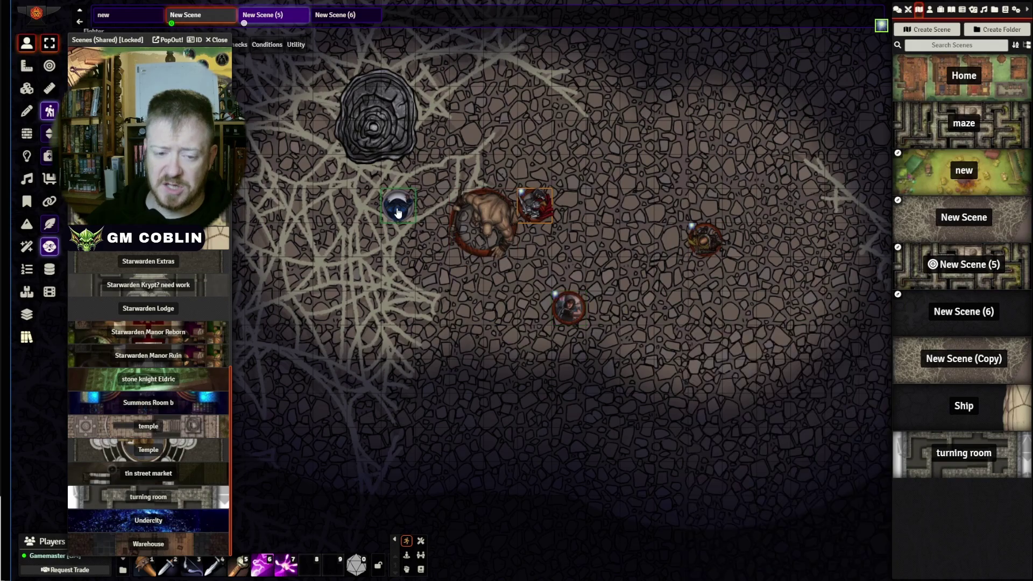
{"action": "mouse_move", "coordinate": [709, 243]}
{"action": "left_click_drag", "start_coordinate": [560, 323], "coordinate": [536, 226]}
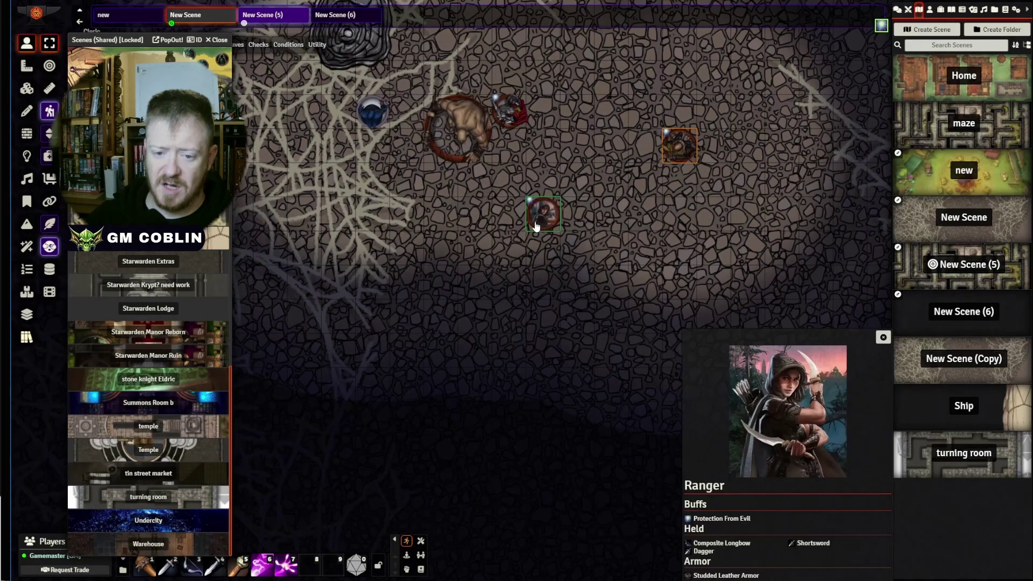
{"action": "left_click", "coordinate": [535, 226]}
Open the Fighter's character sheet and move the Fighter token 50 ft north
{"action": "left_click_drag", "start_coordinate": [581, 356], "coordinate": [707, 422]}
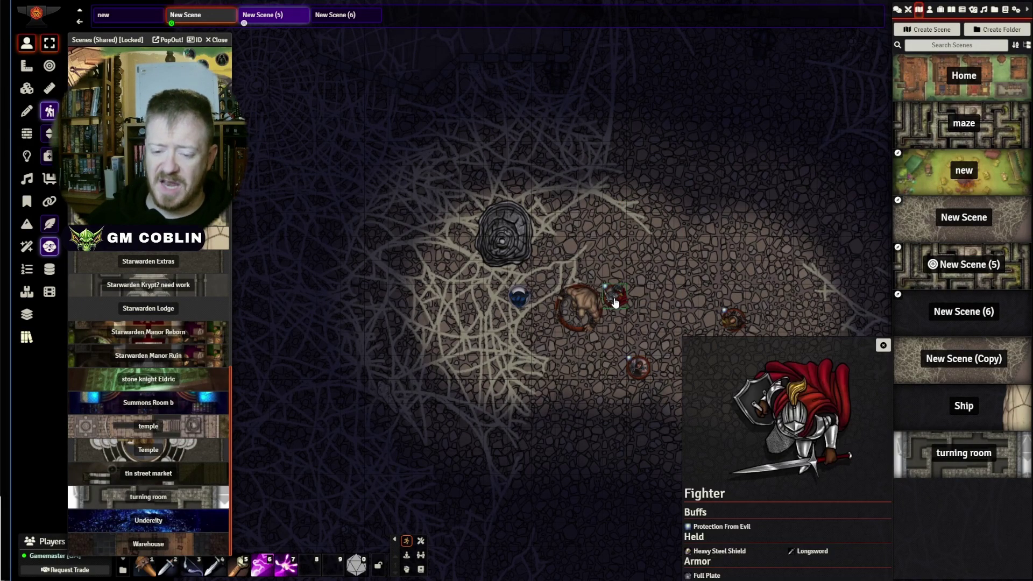
{"action": "scroll", "coordinate": [663, 319], "scroll_direction": "up", "scroll_amount": 2}
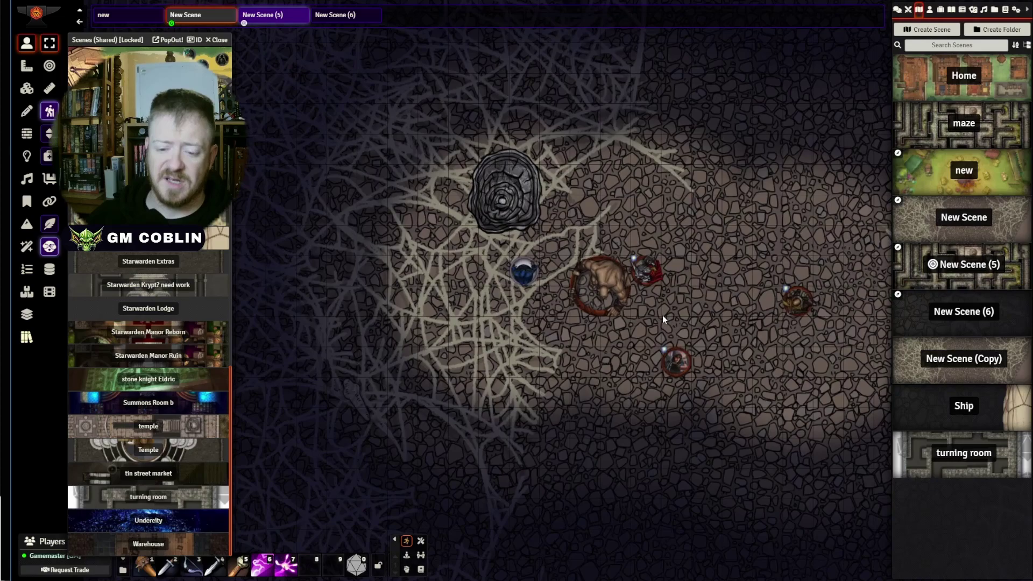
{"action": "left_click_drag", "start_coordinate": [708, 349], "coordinate": [666, 331]}
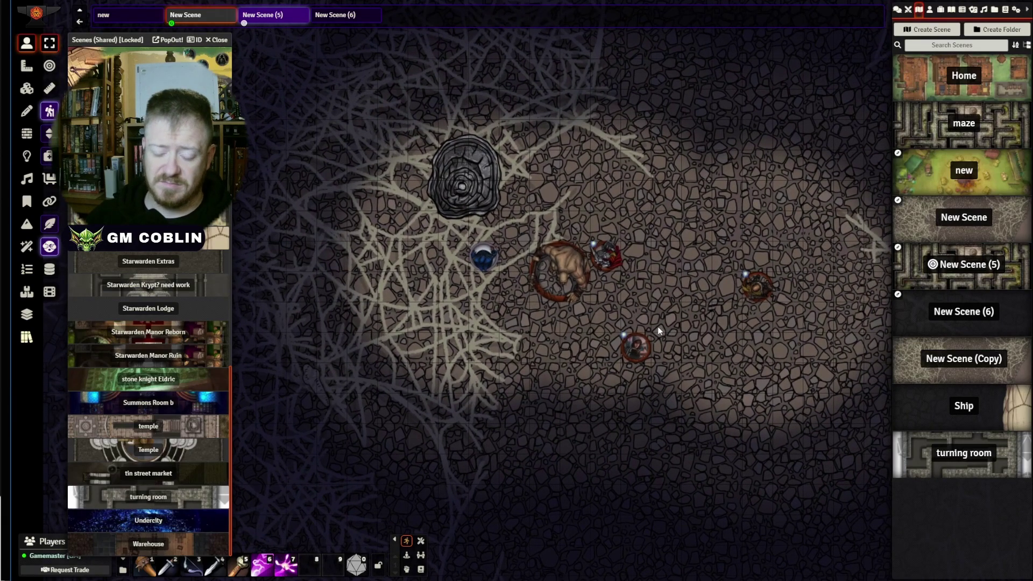
{"action": "mouse_move", "coordinate": [629, 344]}
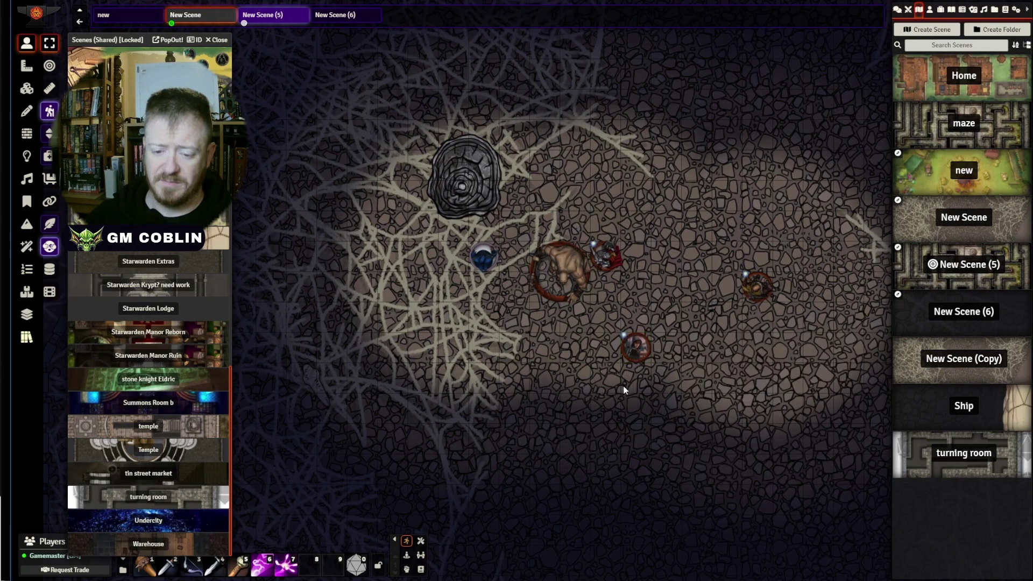
{"action": "double_click", "coordinate": [609, 259]}
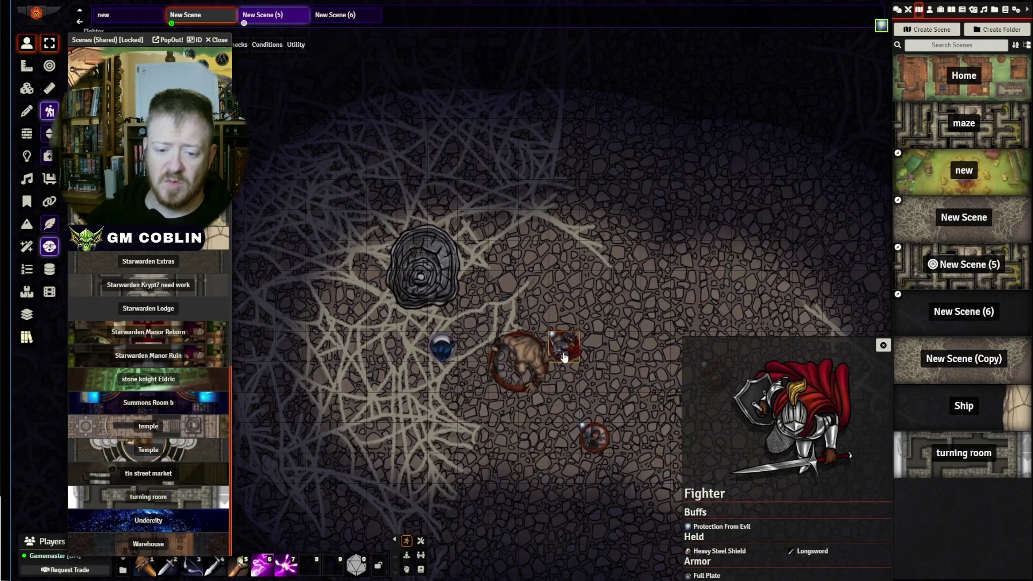
{"action": "left_click_drag", "start_coordinate": [564, 346], "coordinate": [664, 89]}
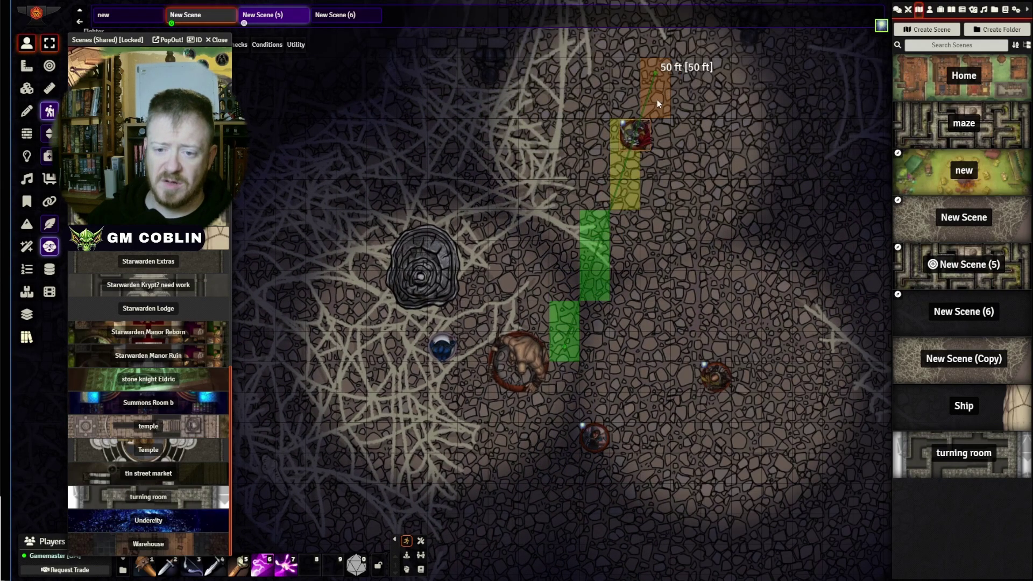
Turn off the Fighter token's light source and move it further north
{"action": "right_click", "coordinate": [653, 93]}
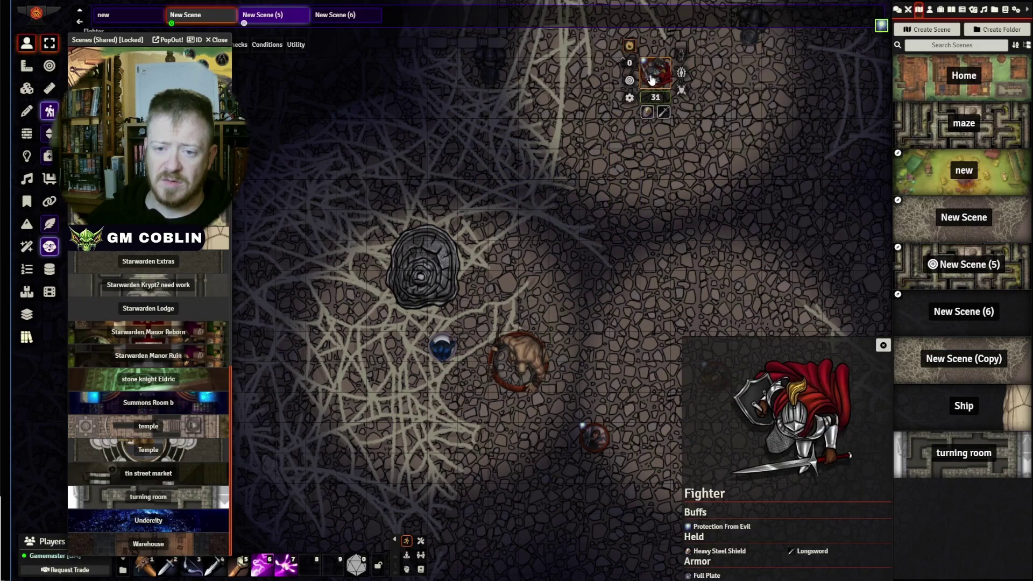
{"action": "left_click", "coordinate": [630, 46]}
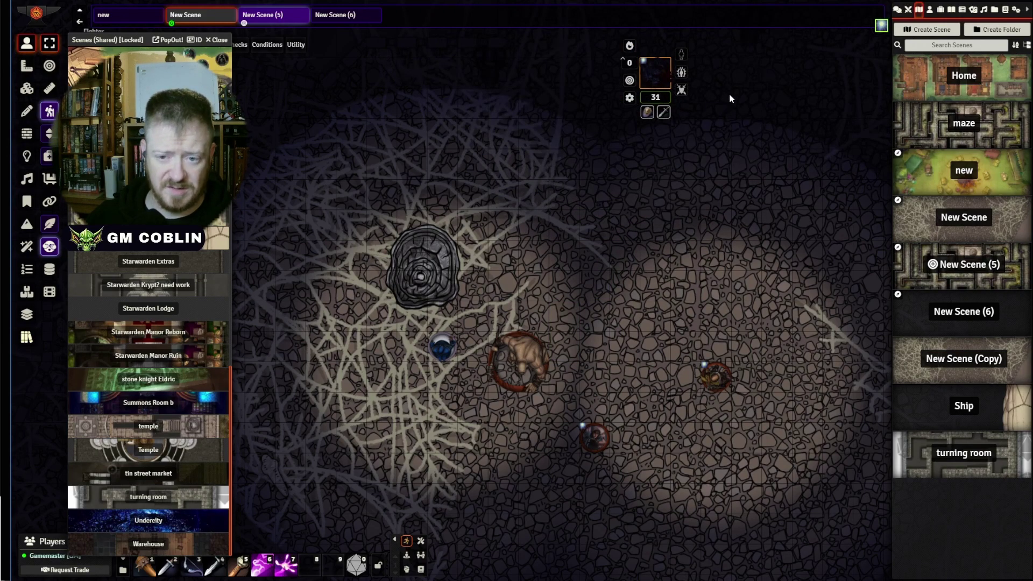
{"action": "left_click_drag", "start_coordinate": [729, 95], "coordinate": [716, 278]}
{"action": "mouse_move", "coordinate": [643, 271]}
{"action": "left_click_drag", "start_coordinate": [643, 272], "coordinate": [705, 99]}
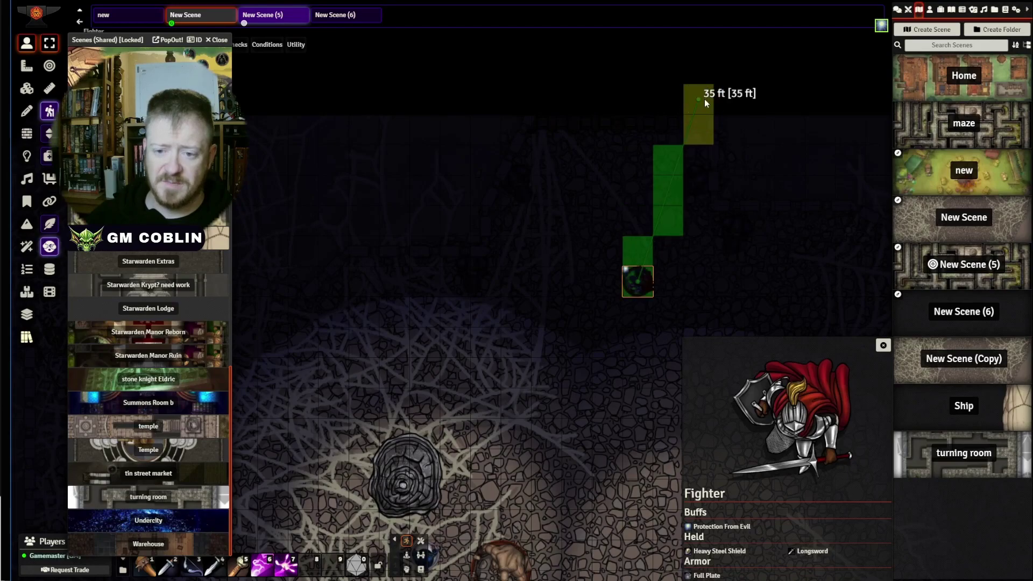
Turn the Fighter's light back on and move the token one square down
{"action": "right_click", "coordinate": [673, 163]}
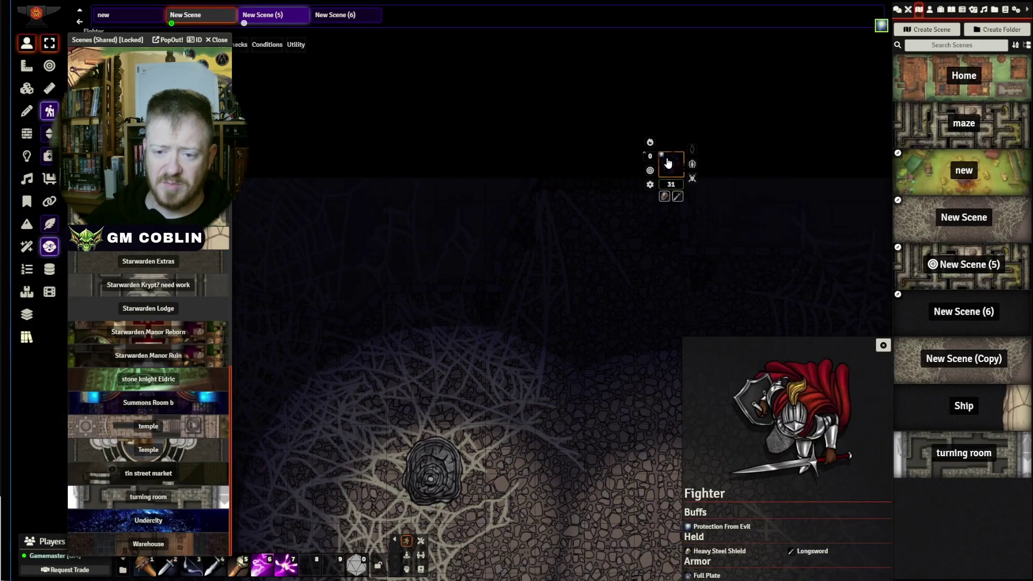
{"action": "left_click", "coordinate": [650, 143]}
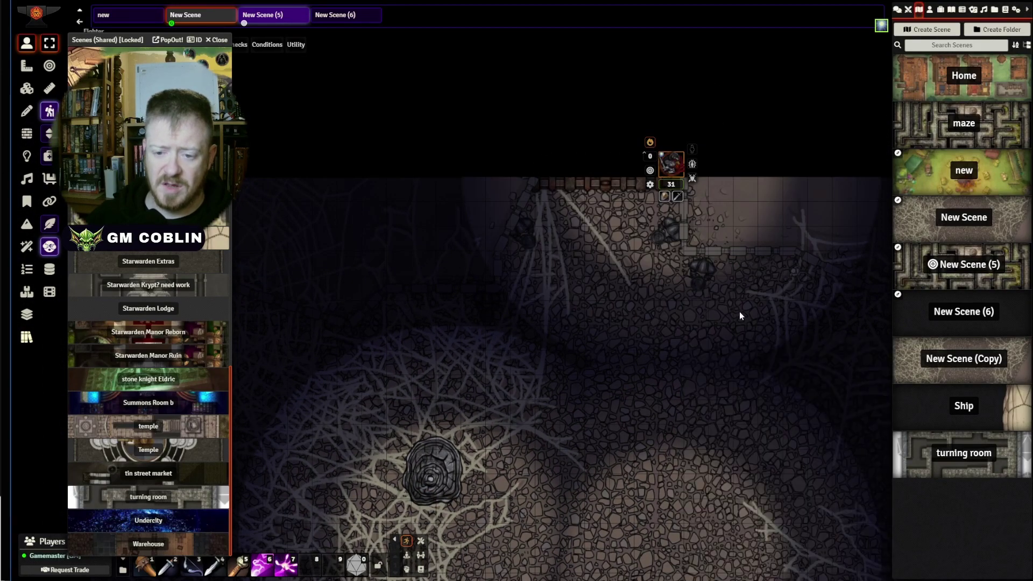
{"action": "mouse_move", "coordinate": [674, 171]}
{"action": "left_click_drag", "start_coordinate": [674, 171], "coordinate": [680, 194]}
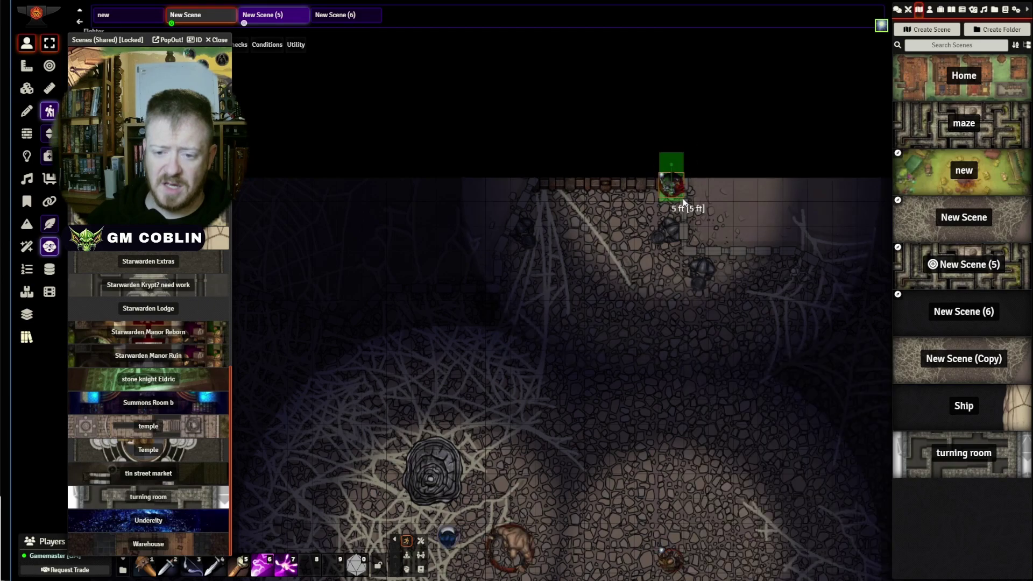
Pan back to the party tokens and open the Wizard token's HUD to view its vision
{"action": "left_click_drag", "start_coordinate": [712, 238], "coordinate": [768, 134]}
{"action": "left_click_drag", "start_coordinate": [772, 260], "coordinate": [694, 189]}
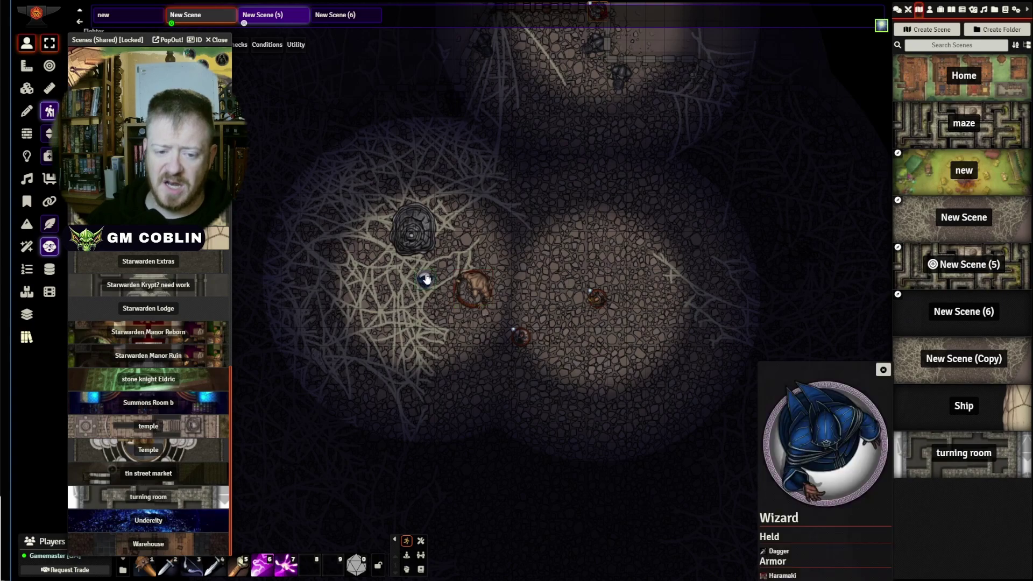
{"action": "left_click_drag", "start_coordinate": [521, 246], "coordinate": [604, 272]}
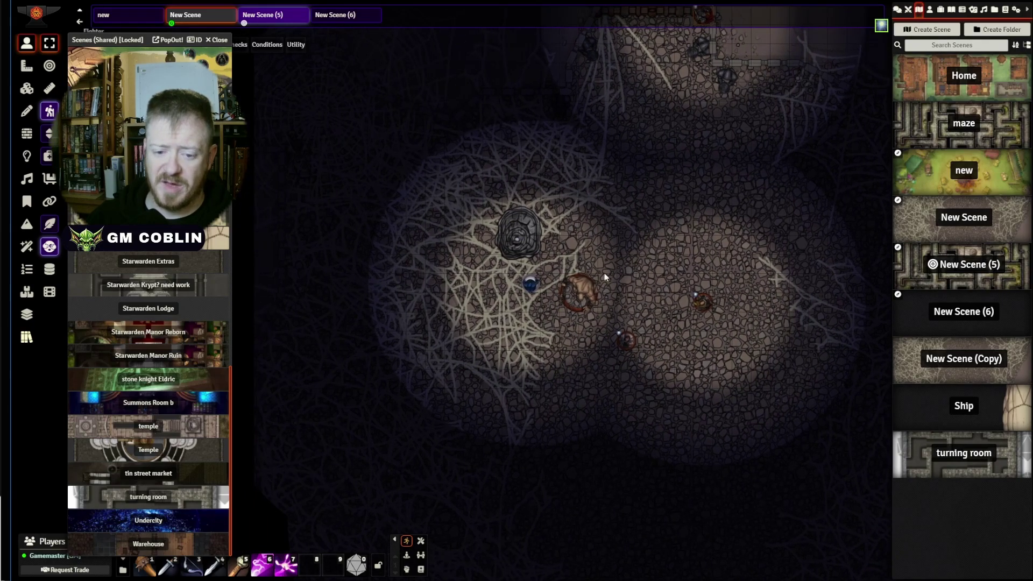
{"action": "right_click", "coordinate": [530, 286]}
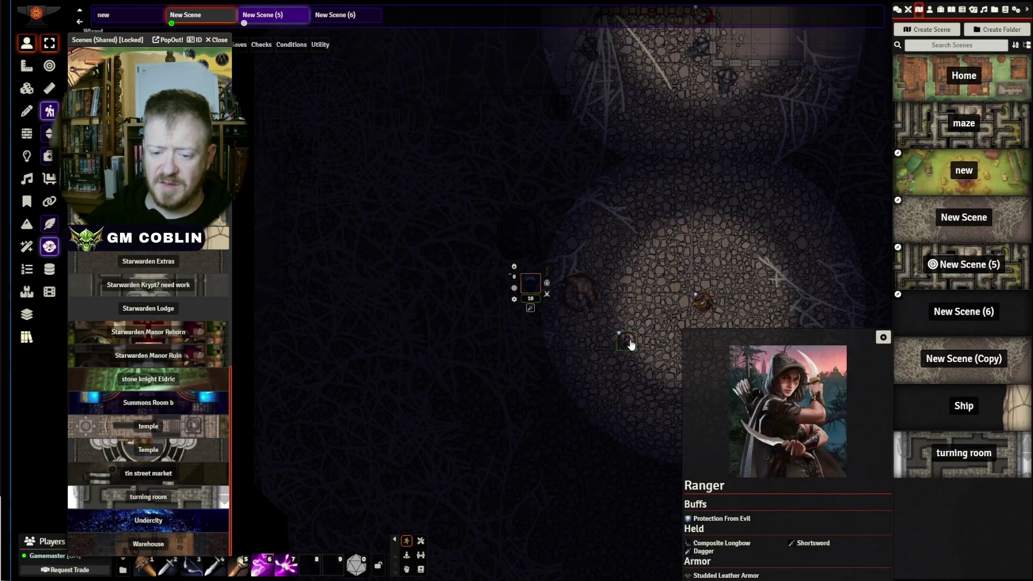
Switch to the Ranger's vision, then view the cavern through the Directionless Ogre's vision
{"action": "left_click", "coordinate": [631, 343]}
{"action": "scroll", "coordinate": [576, 412], "scroll_direction": "down", "scroll_amount": 3}
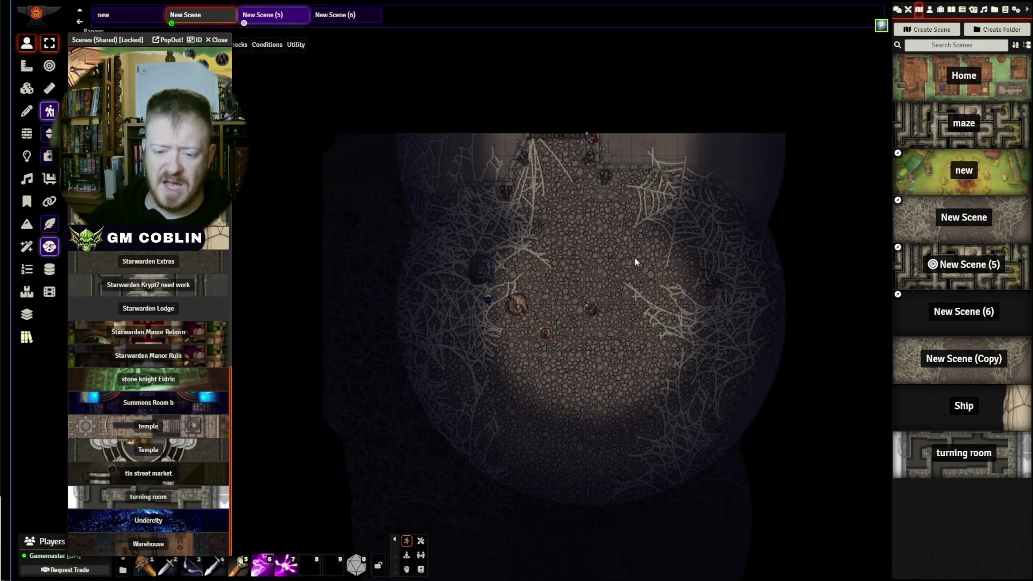
{"action": "scroll", "coordinate": [634, 262], "scroll_direction": "up", "scroll_amount": 5}
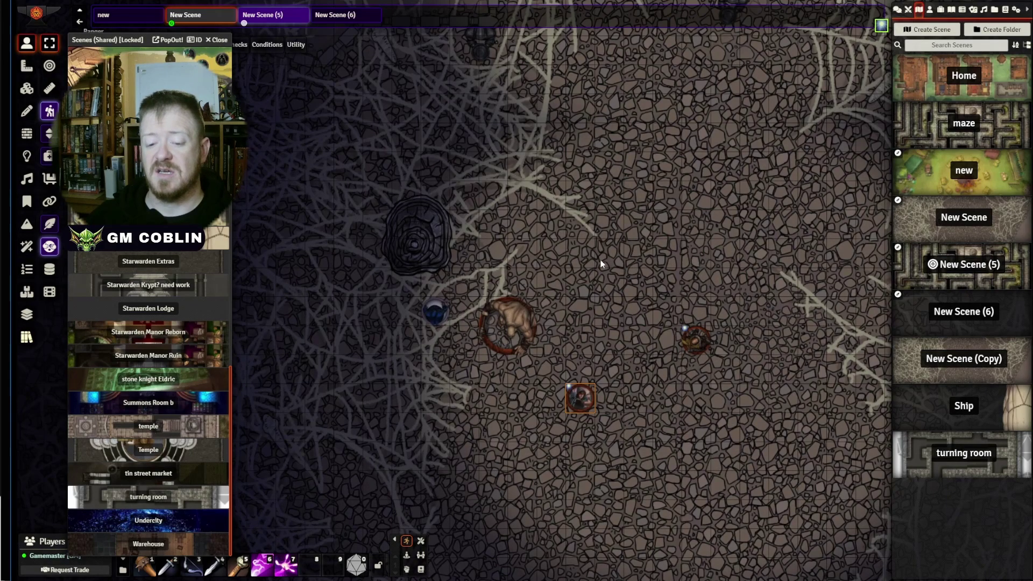
{"action": "mouse_move", "coordinate": [692, 352]}
{"action": "mouse_move", "coordinate": [581, 401]}
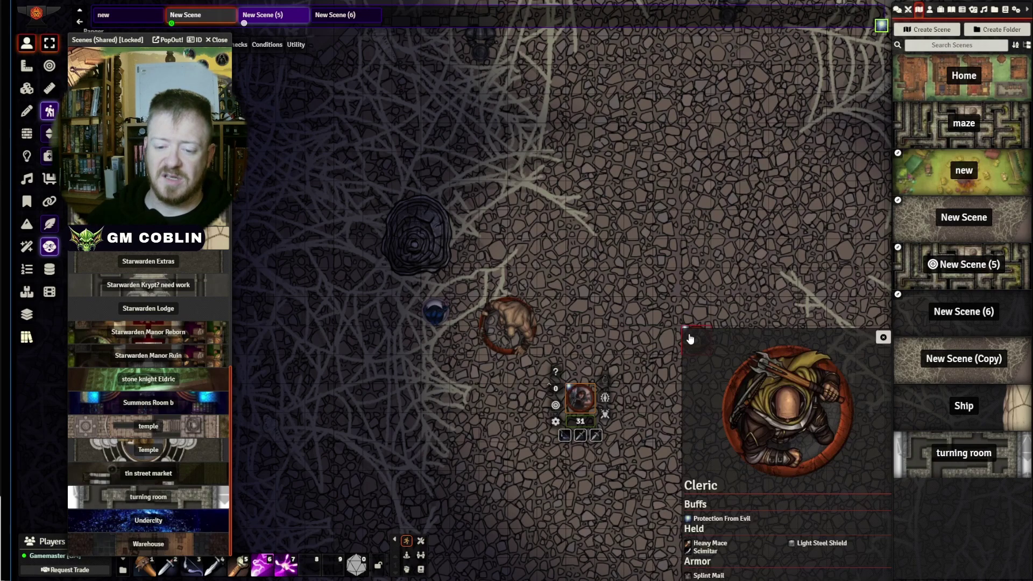
{"action": "left_click", "coordinate": [508, 326]}
{"action": "scroll", "coordinate": [581, 350], "scroll_direction": "down", "scroll_amount": 3}
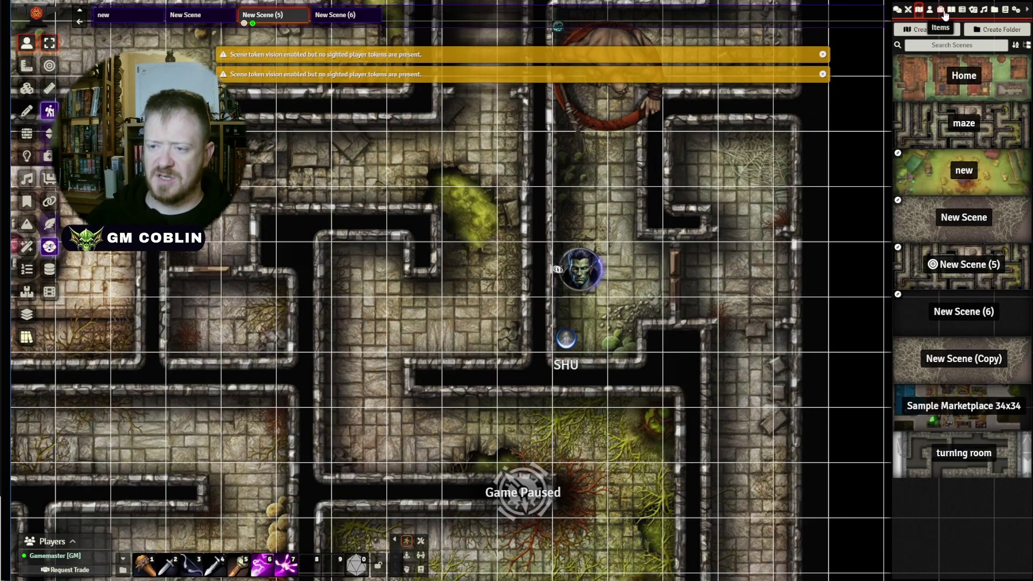
Browse the Items and Journal directories, then open the orc's Ghaghati15 character sheet
{"action": "left_click", "coordinate": [942, 12]}
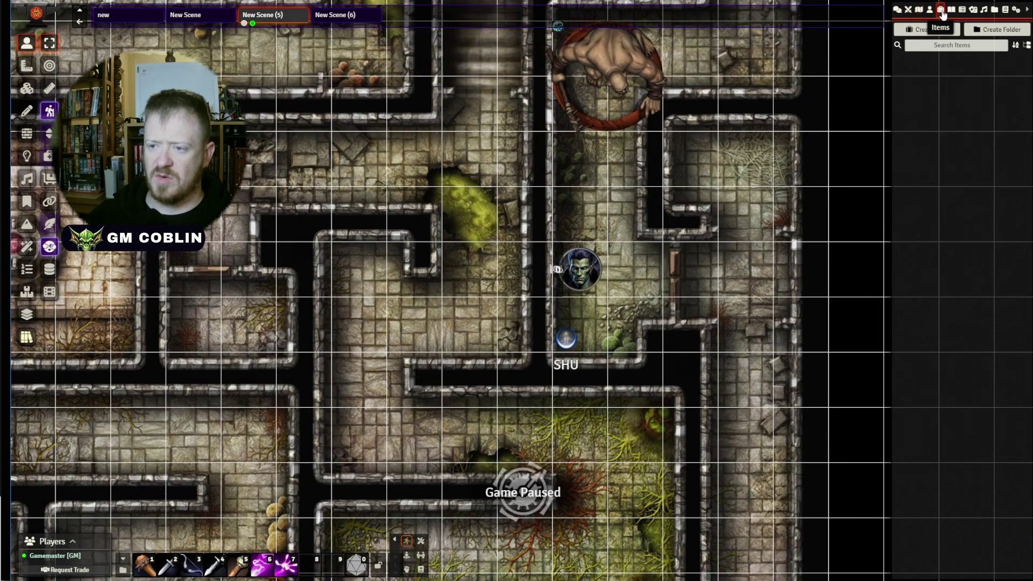
{"action": "left_click", "coordinate": [950, 10]}
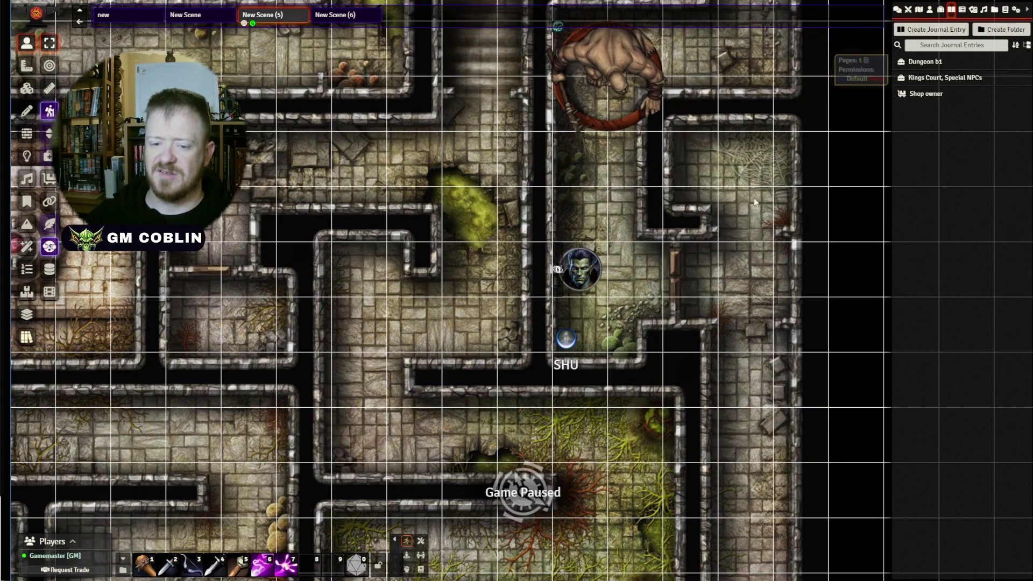
{"action": "double_click", "coordinate": [580, 269]}
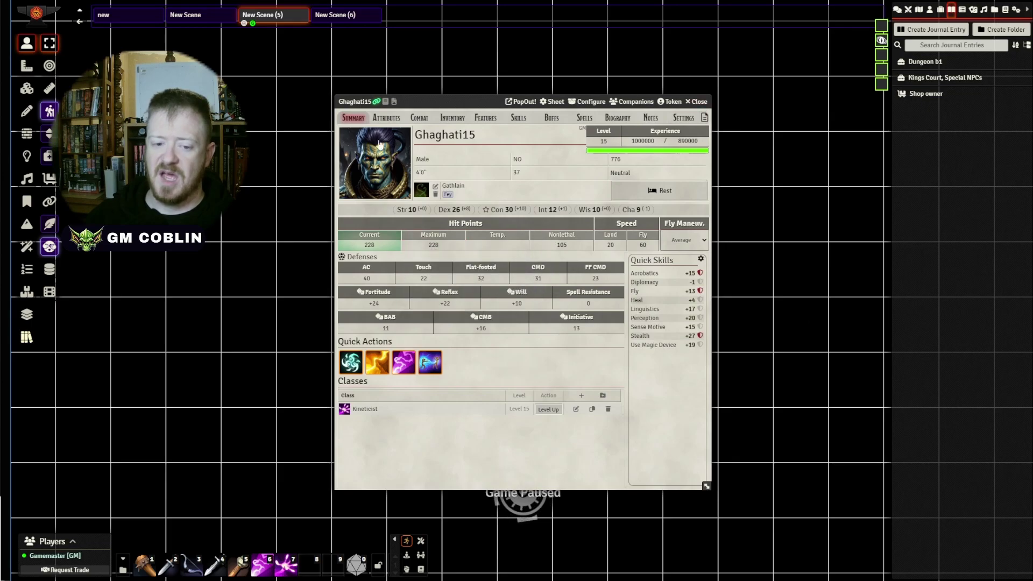
Review Ghaghati15's Attributes and Combat pages, return to Summary, and close the sheet
{"action": "left_click", "coordinate": [394, 119]}
{"action": "left_click", "coordinate": [419, 119]}
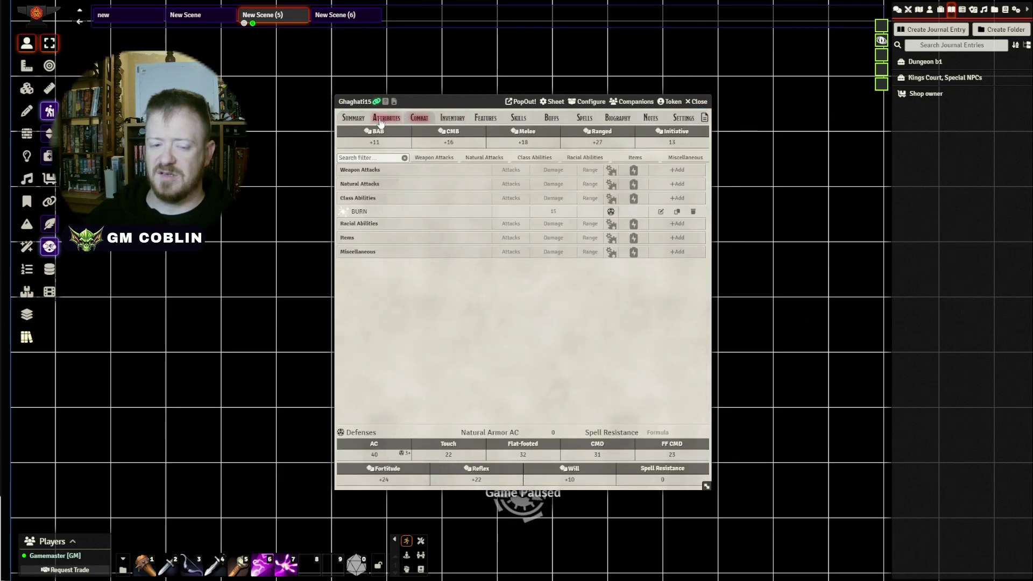
{"action": "left_click", "coordinate": [382, 118]}
{"action": "left_click", "coordinate": [353, 118]}
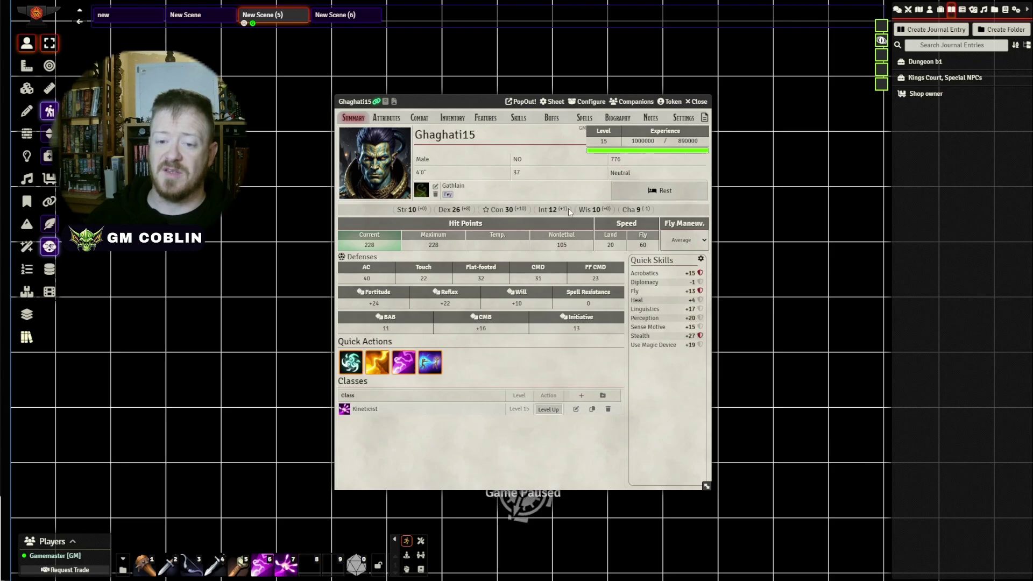
{"action": "left_click", "coordinate": [694, 102]}
{"action": "mouse_move", "coordinate": [559, 300]}
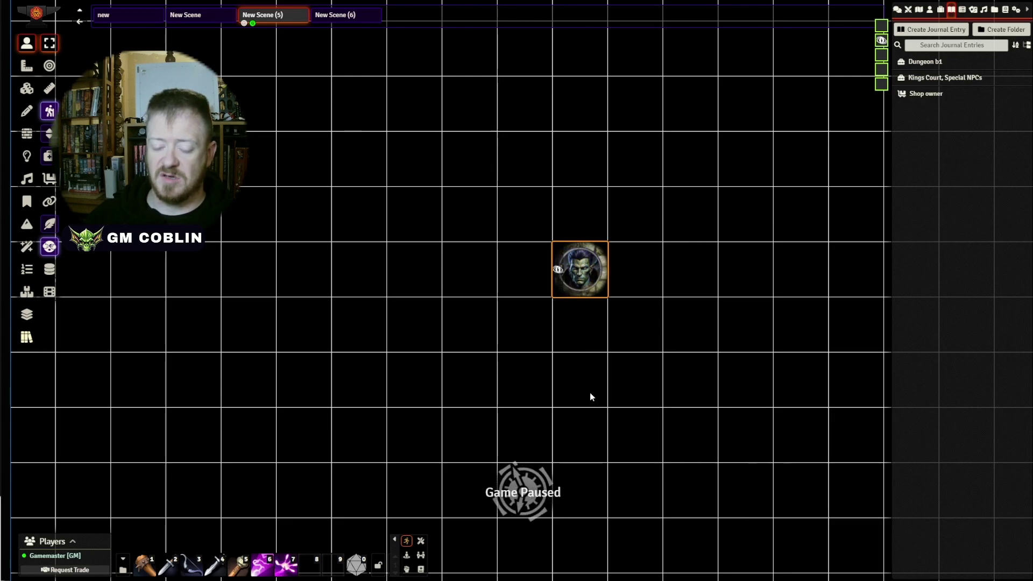
Give the orc token a light source, reselect it to check its vision, and activate the Walls layer
{"action": "right_click", "coordinate": [585, 273]}
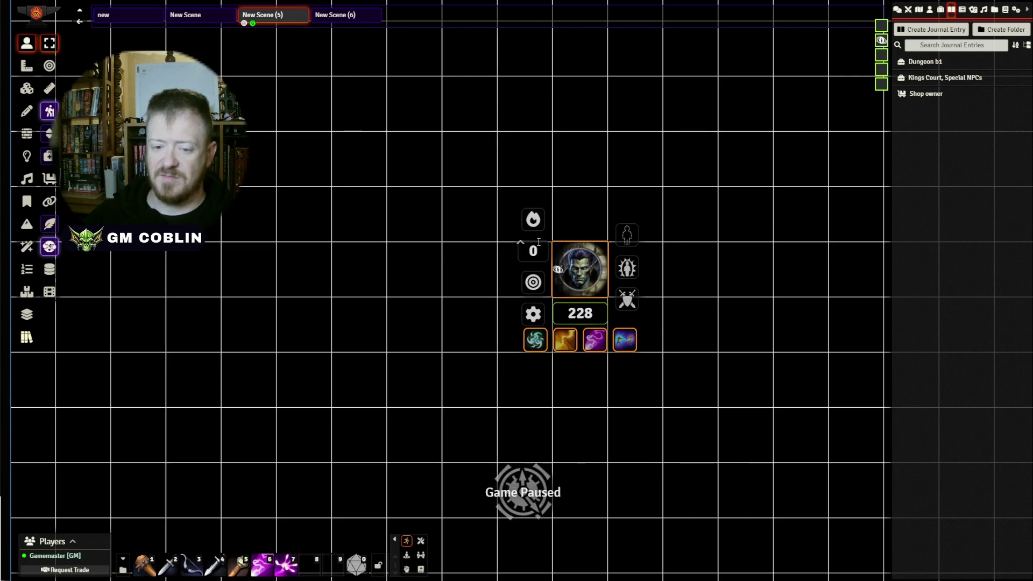
{"action": "left_click", "coordinate": [533, 220]}
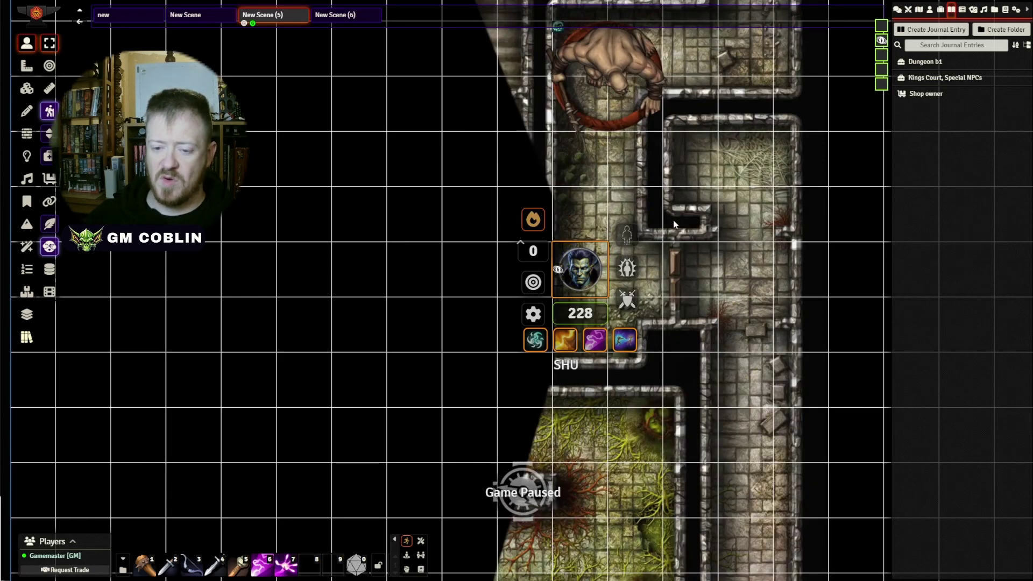
{"action": "left_click", "coordinate": [734, 318]}
{"action": "left_click", "coordinate": [584, 277]}
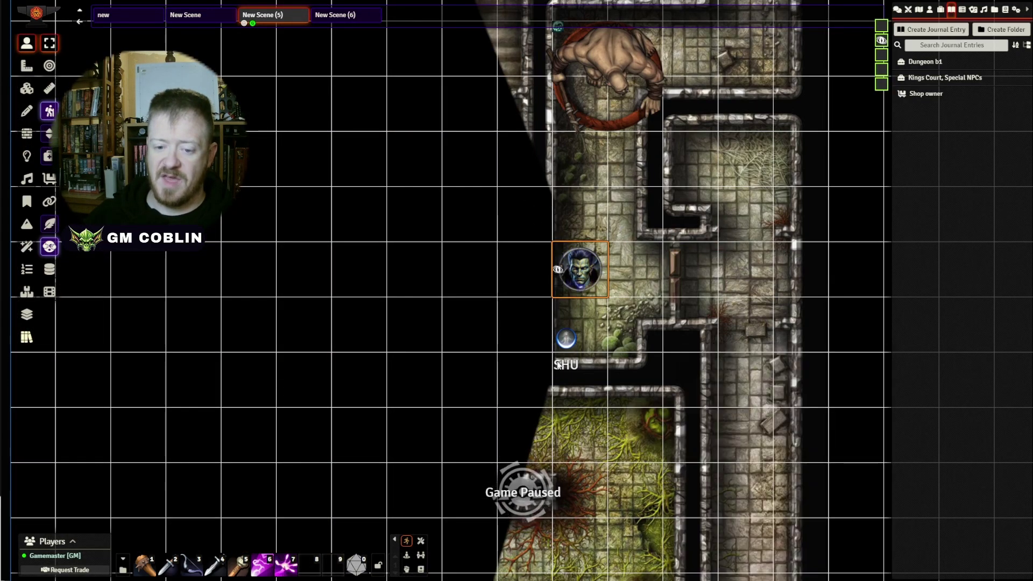
{"action": "left_click", "coordinate": [26, 133]}
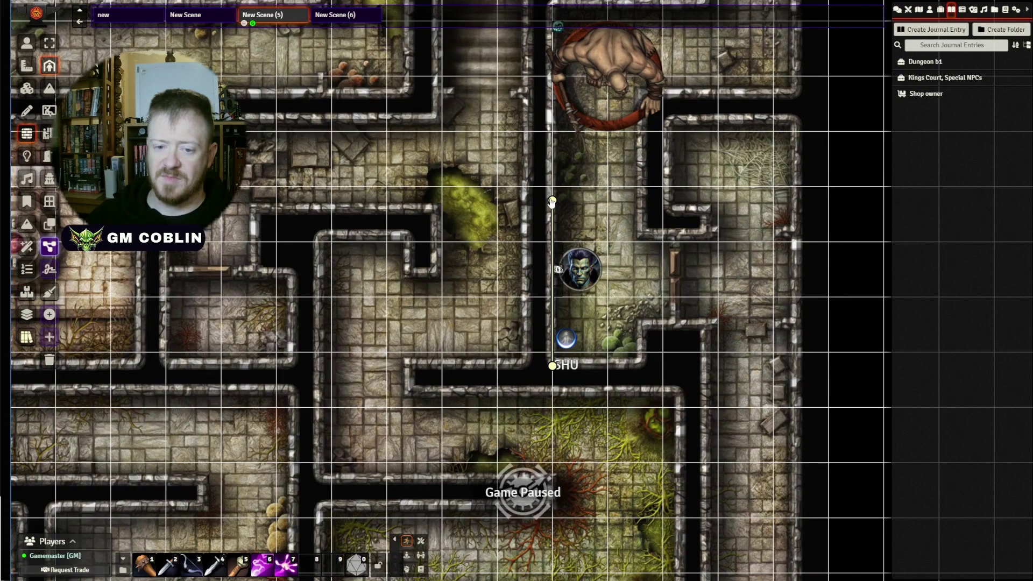
Back in Token Controls, nudge the orc token one square up, then one square right
{"action": "left_click", "coordinate": [26, 42]}
{"action": "left_click", "coordinate": [579, 269]}
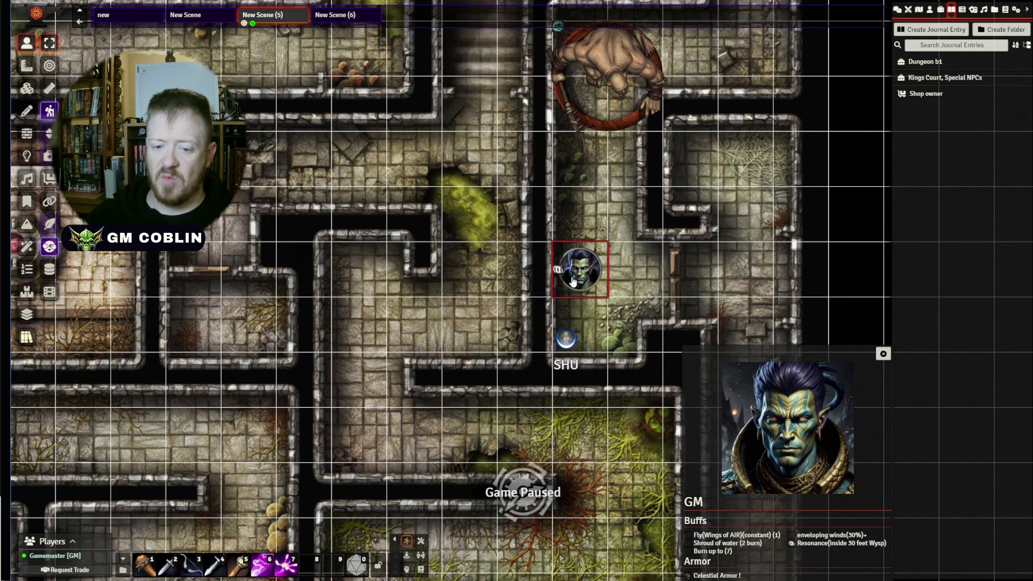
{"action": "mouse_move", "coordinate": [578, 295]}
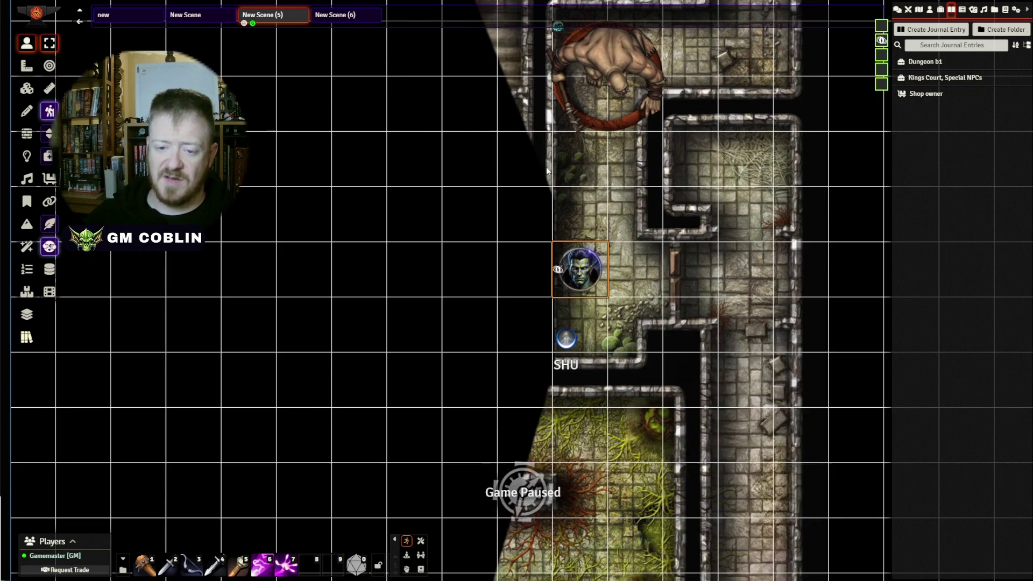
{"action": "mouse_move", "coordinate": [627, 121]}
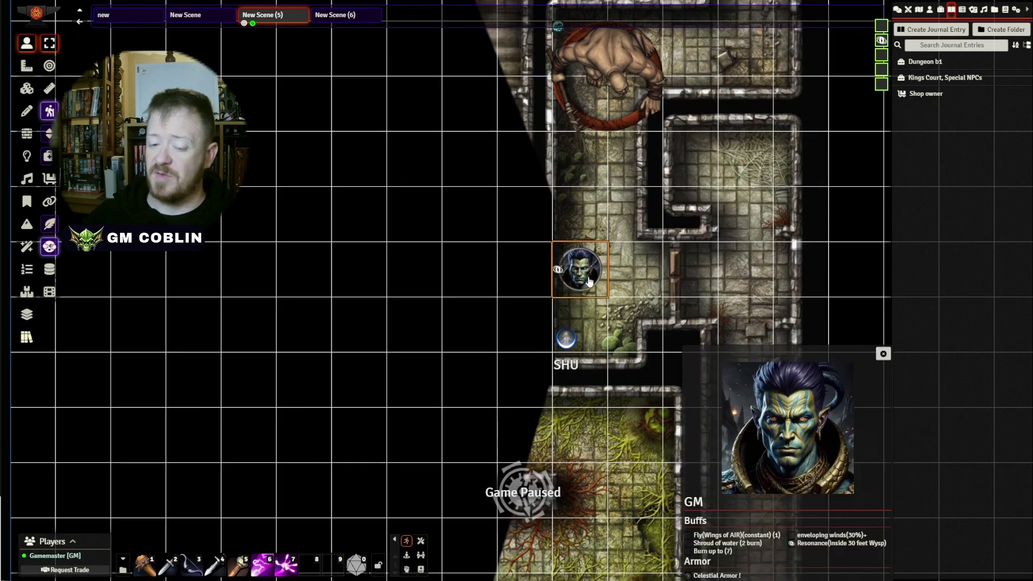
{"action": "mouse_move", "coordinate": [599, 273]}
{"action": "left_mouse_down"}
{"action": "mouse_move", "coordinate": [635, 269]}
{"action": "mouse_move", "coordinate": [597, 269]}
{"action": "mouse_move", "coordinate": [612, 266]}
{"action": "mouse_move", "coordinate": [597, 183]}
{"action": "mouse_move", "coordinate": [581, 212]}
{"action": "mouse_move", "coordinate": [581, 162]}
{"action": "mouse_move", "coordinate": [584, 267]}
{"action": "left_mouse_up"}
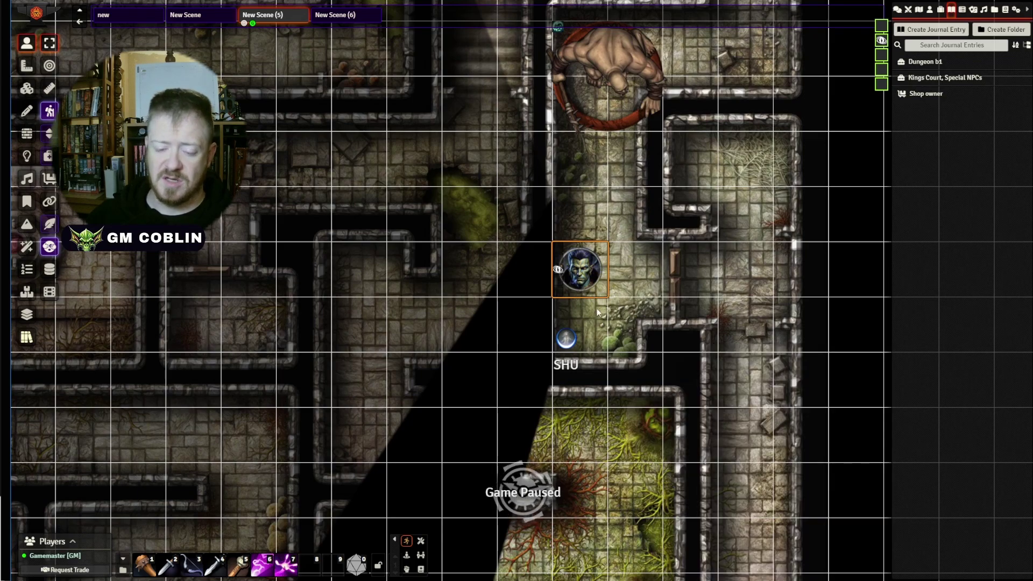
{"action": "mouse_move", "coordinate": [577, 342]}
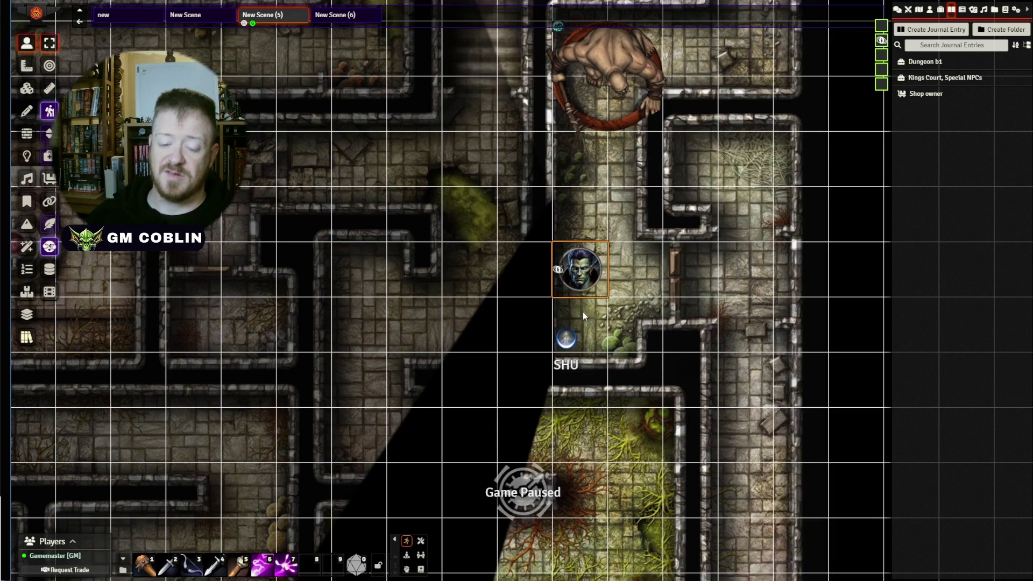
{"action": "mouse_move", "coordinate": [586, 277]}
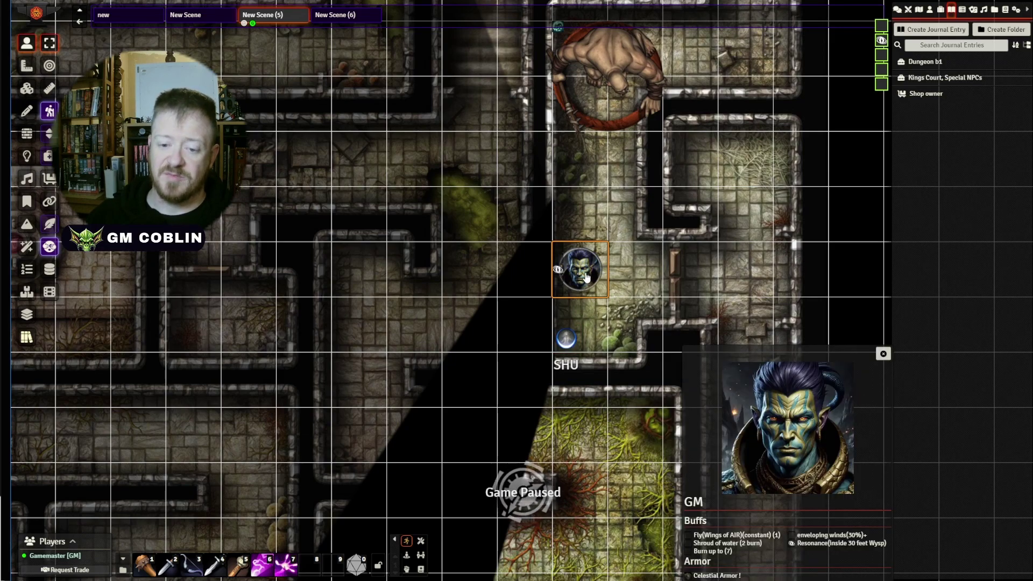
{"action": "mouse_move", "coordinate": [587, 277]}
{"action": "left_mouse_down"}
{"action": "mouse_move", "coordinate": [624, 278]}
{"action": "mouse_move", "coordinate": [572, 275]}
{"action": "left_mouse_up"}
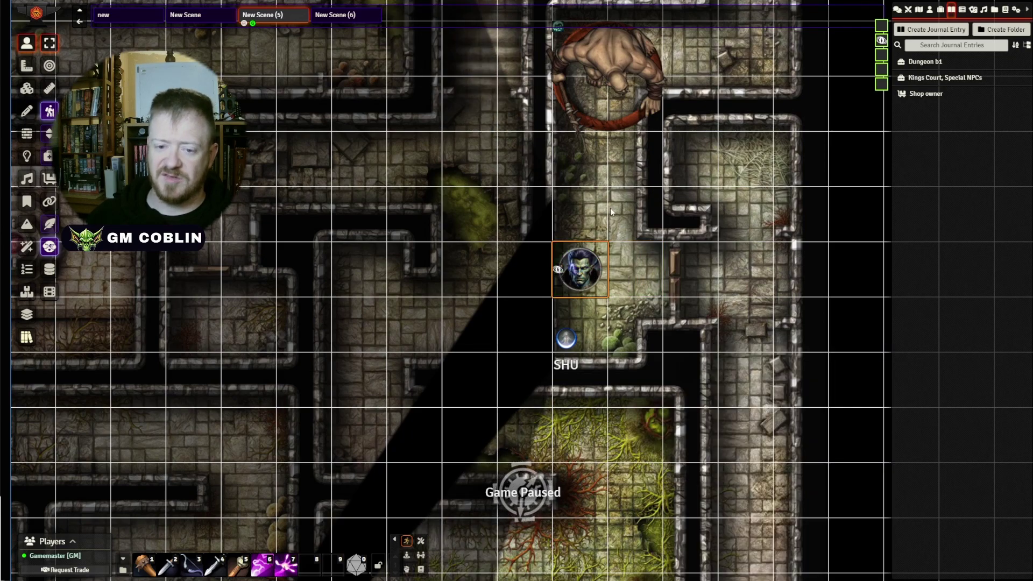
Unpause the game with Space, then pause it again
{"action": "key", "text": "space"}
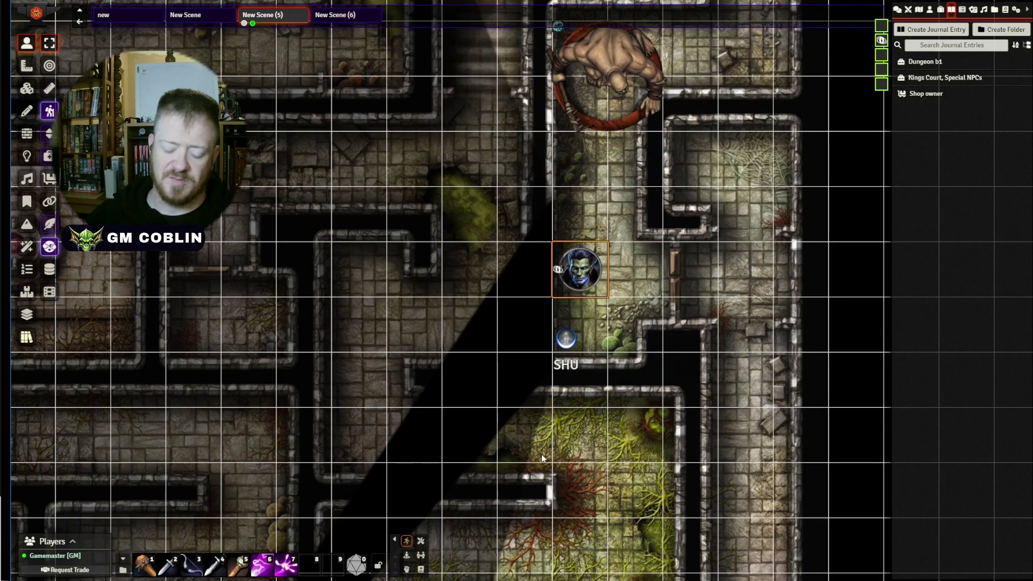
{"action": "key", "text": "space"}
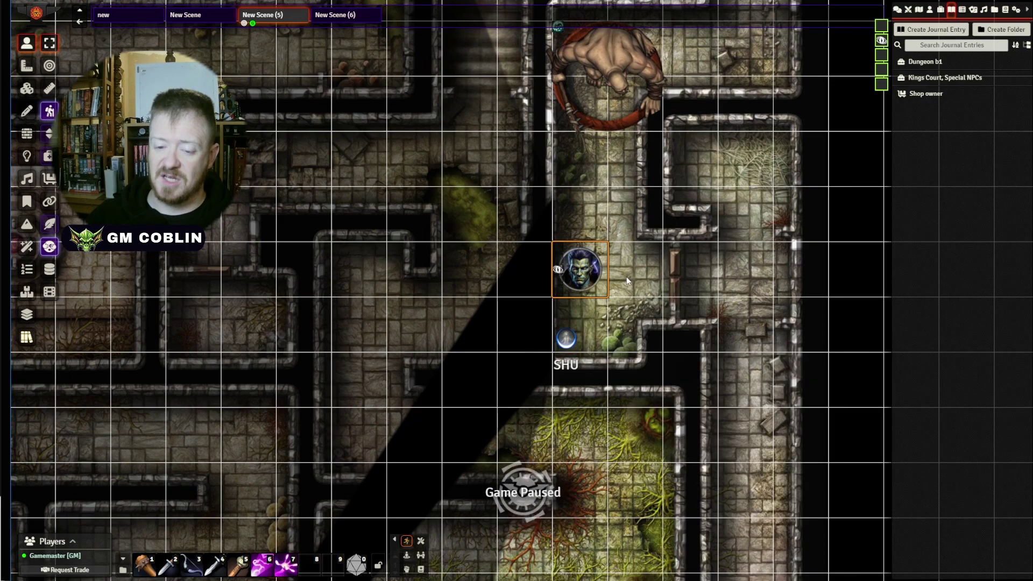
{"action": "mouse_move", "coordinate": [580, 285]}
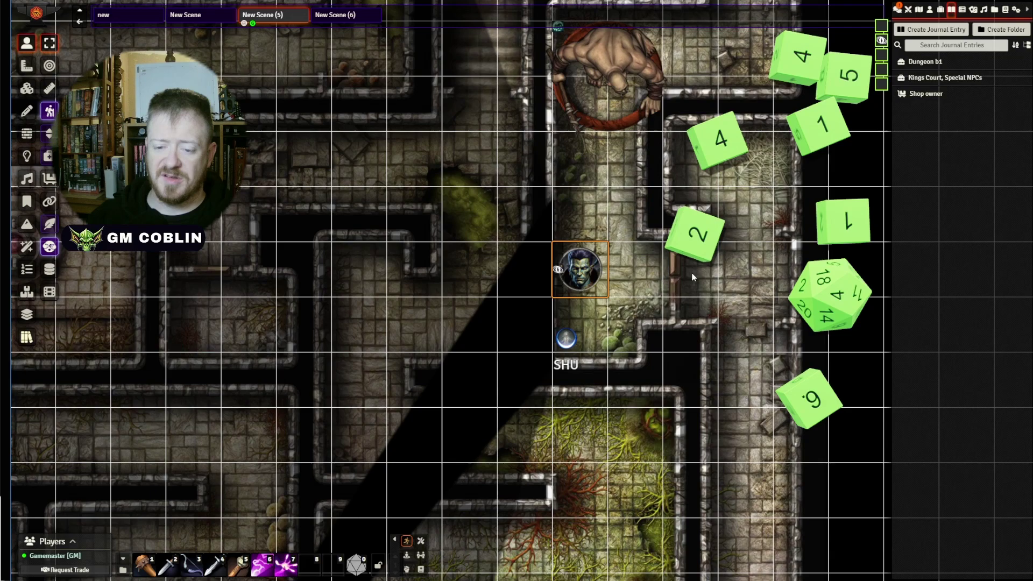
{"action": "left_click", "coordinate": [686, 272]}
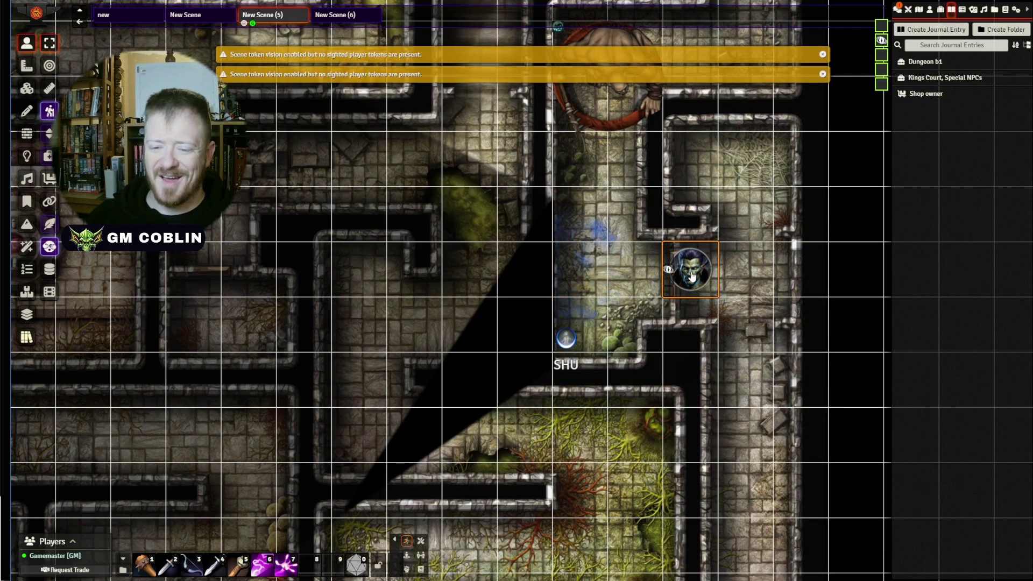
{"action": "left_click_drag", "start_coordinate": [693, 276], "coordinate": [607, 280]}
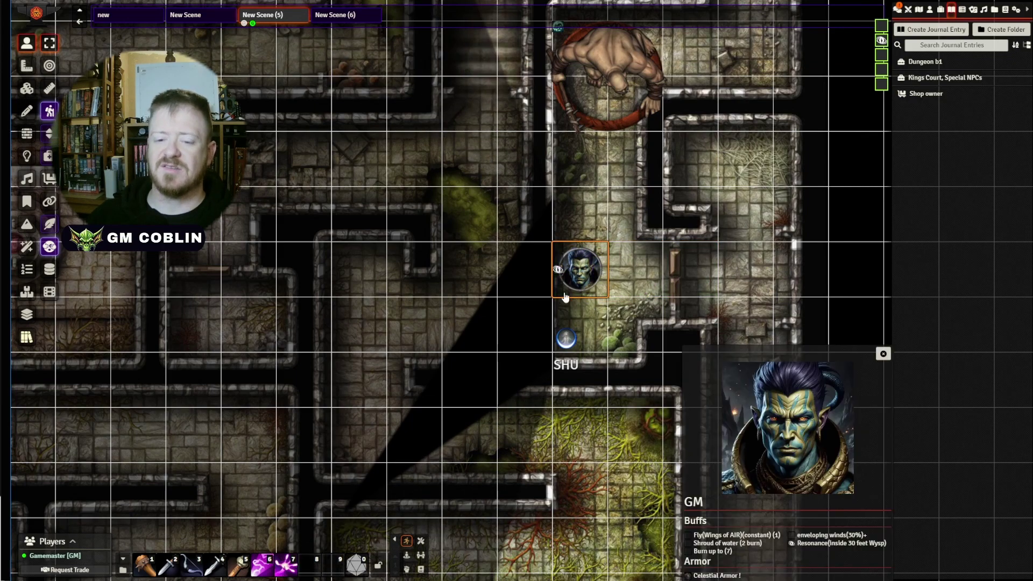
{"action": "mouse_move", "coordinate": [597, 274]}
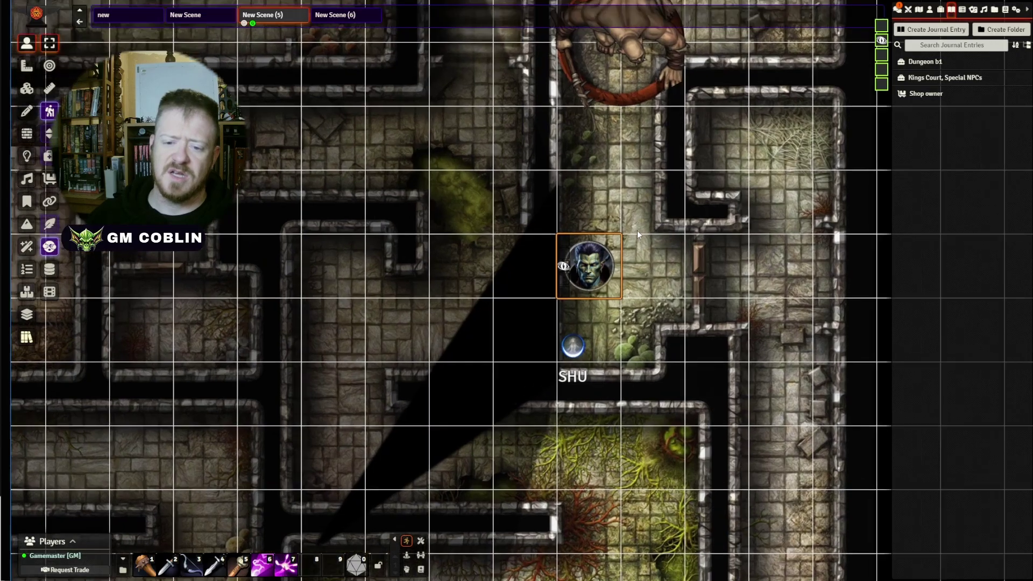
Pan and zoom the dungeon map, then test-move the Shu token one square over
{"action": "left_click_drag", "start_coordinate": [637, 230], "coordinate": [690, 230]}
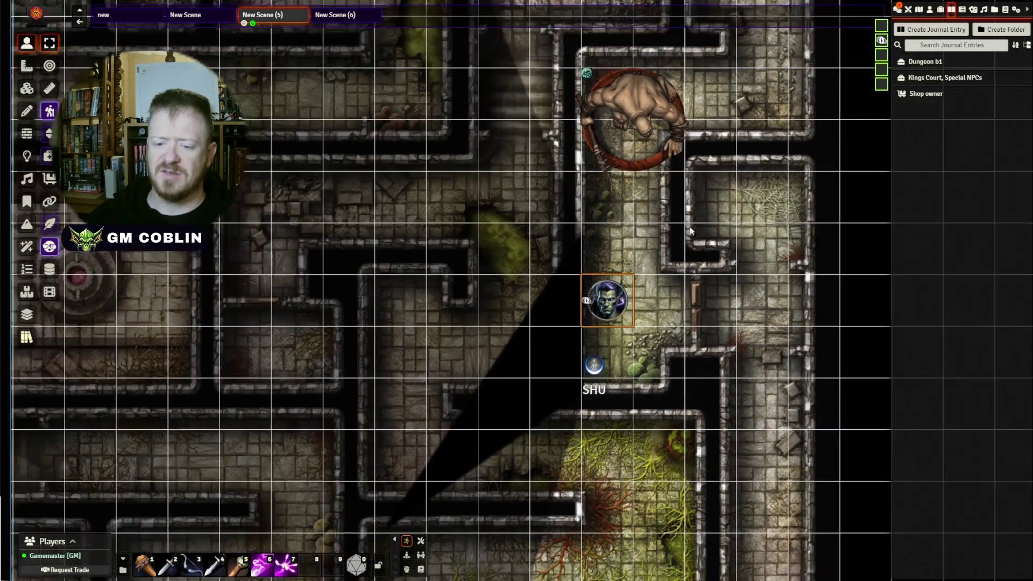
{"action": "scroll", "coordinate": [667, 226], "scroll_direction": "up", "scroll_amount": 2}
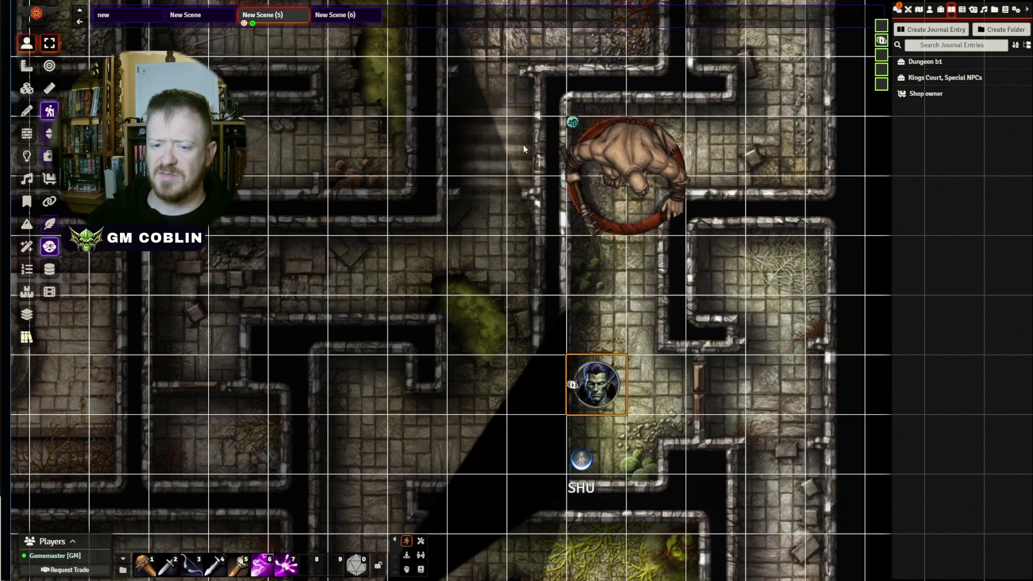
{"action": "mouse_move", "coordinate": [594, 166]}
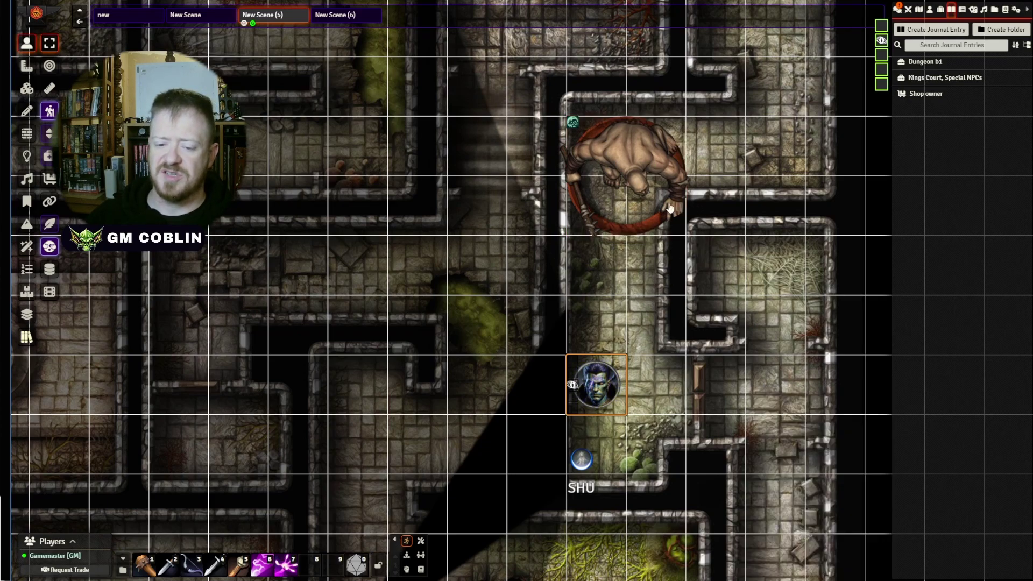
{"action": "scroll", "coordinate": [640, 304], "scroll_direction": "down", "scroll_amount": 1}
{"action": "scroll", "coordinate": [650, 357], "scroll_direction": "up", "scroll_amount": 2}
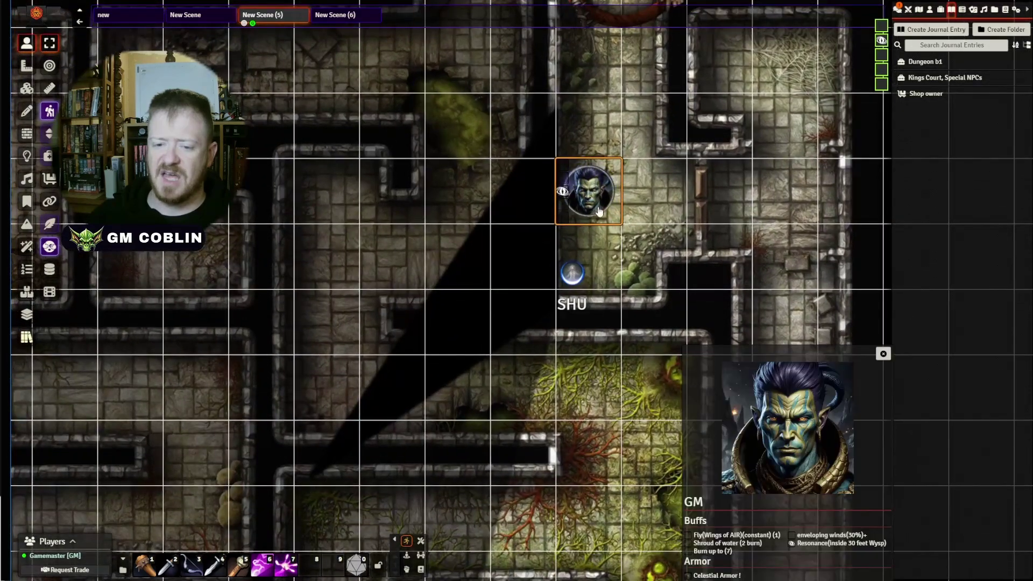
{"action": "left_click_drag", "start_coordinate": [595, 202], "coordinate": [590, 177]}
Nudge the map down slightly and bring up the Combat Encounters tracker in the sidebar
{"action": "left_click_drag", "start_coordinate": [668, 180], "coordinate": [679, 365]}
{"action": "mouse_move", "coordinate": [655, 143]}
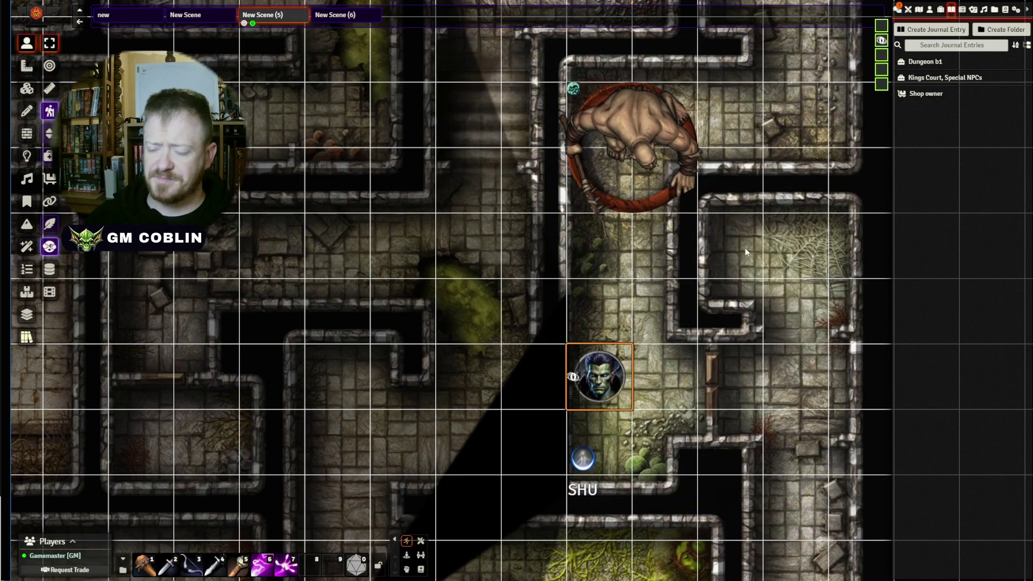
{"action": "left_click", "coordinate": [908, 9]}
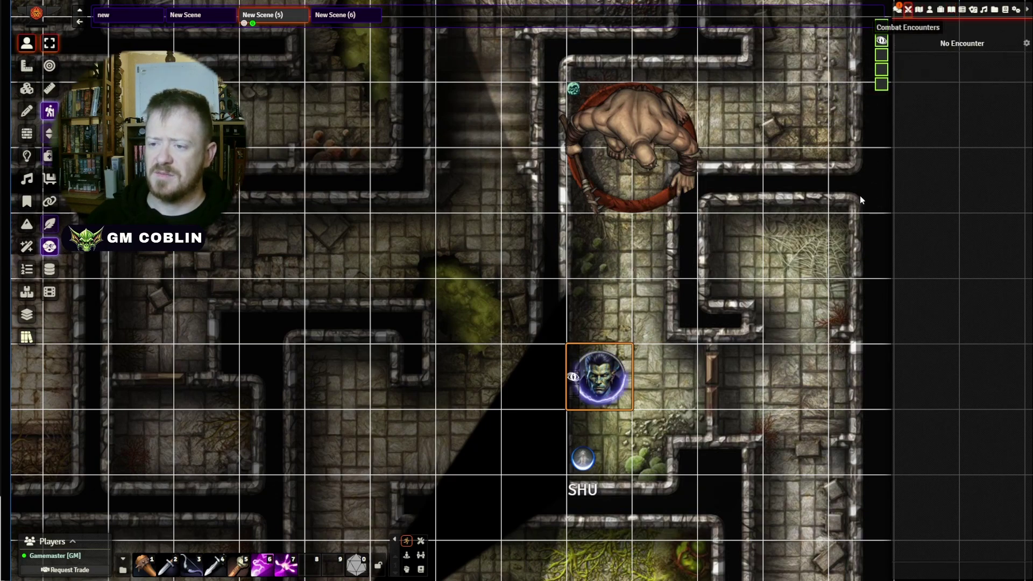
Add both the ogre and Shu tokens to a combat encounter
{"action": "left_click_drag", "start_coordinate": [462, 127], "coordinate": [764, 391]}
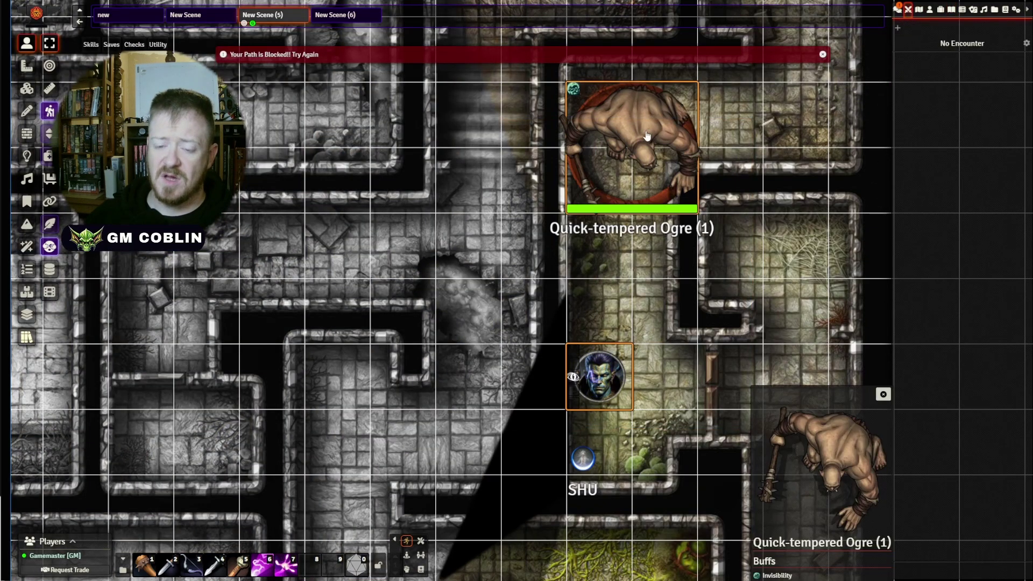
{"action": "right_click", "coordinate": [691, 188]}
{"action": "left_click", "coordinate": [720, 183]}
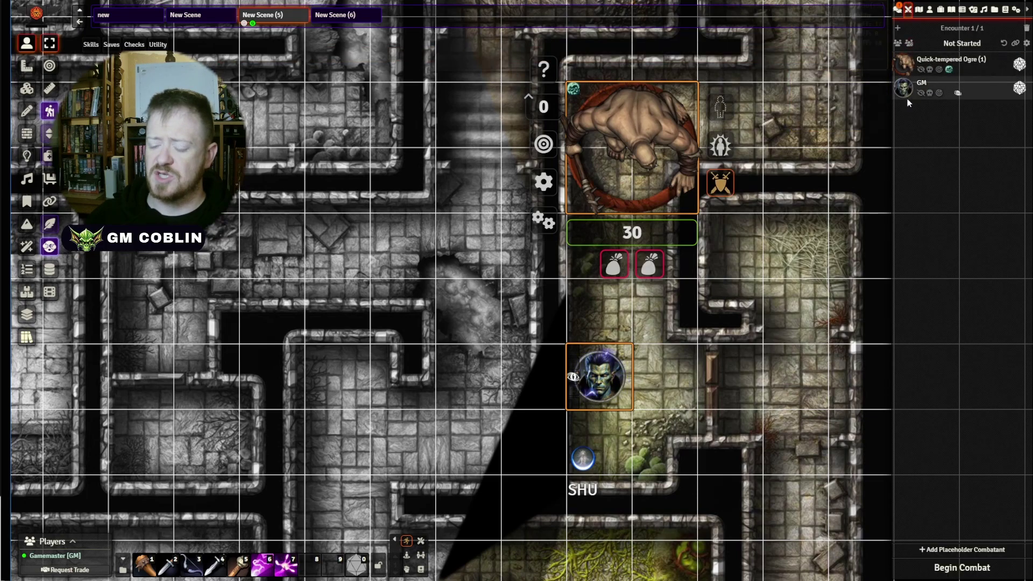
Begin combat and roll initiative: GM 17.13, Quick-tempered Ogre 15.99, starting round 1
{"action": "left_click", "coordinate": [961, 570]}
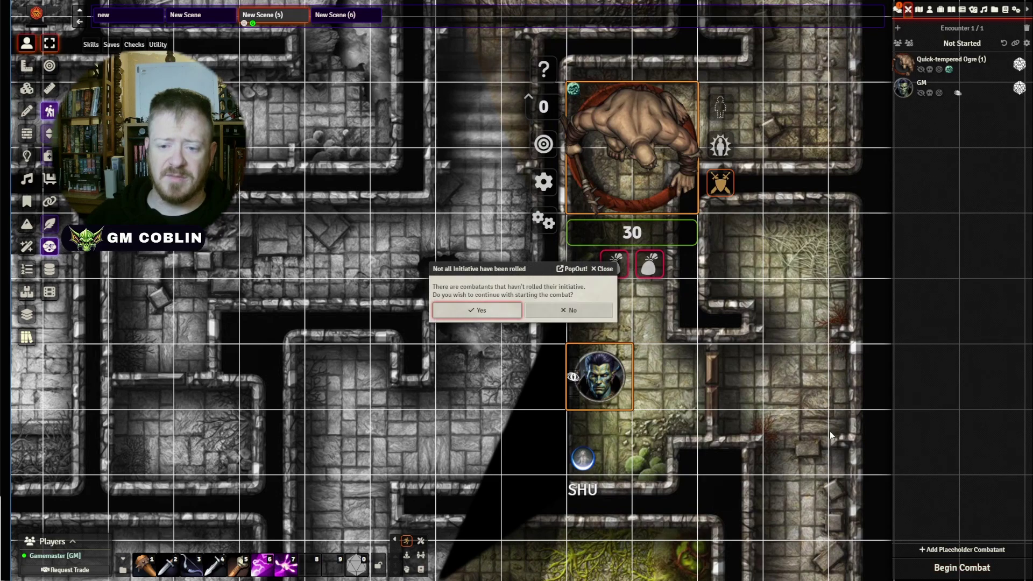
{"action": "left_click", "coordinate": [569, 310]}
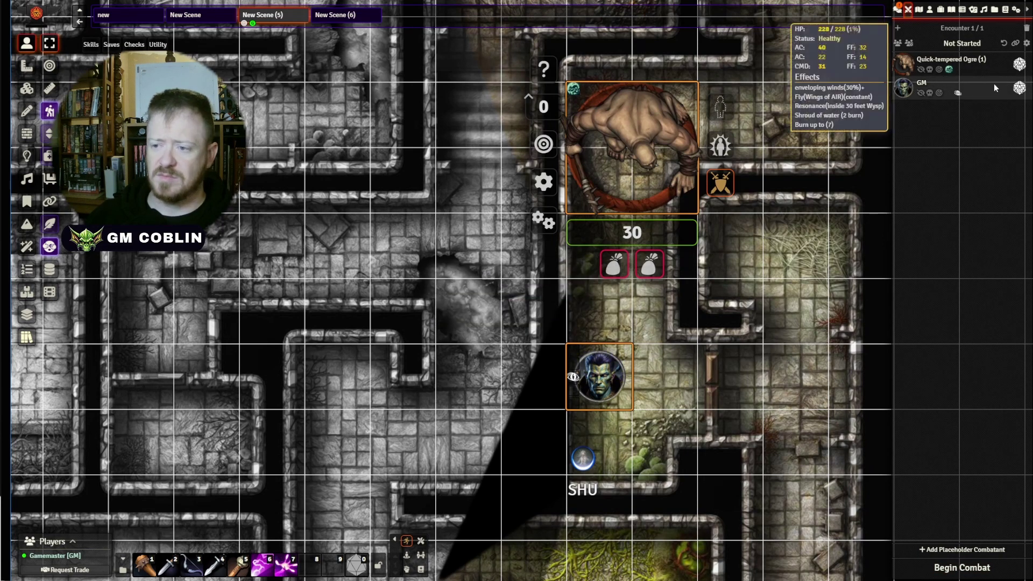
{"action": "left_click", "coordinate": [1019, 64]}
{"action": "key", "text": "Return"}
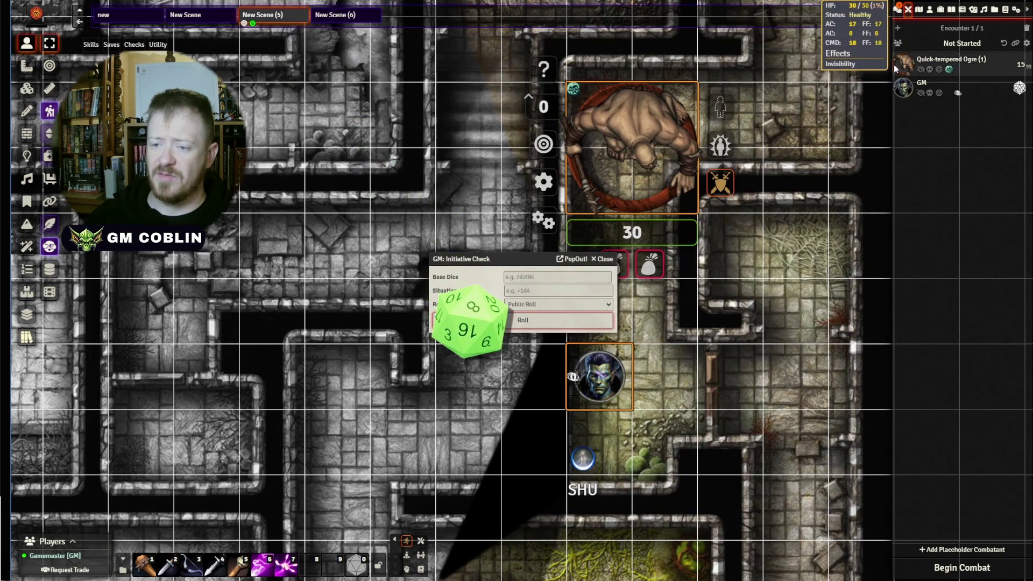
{"action": "key", "text": "Return"}
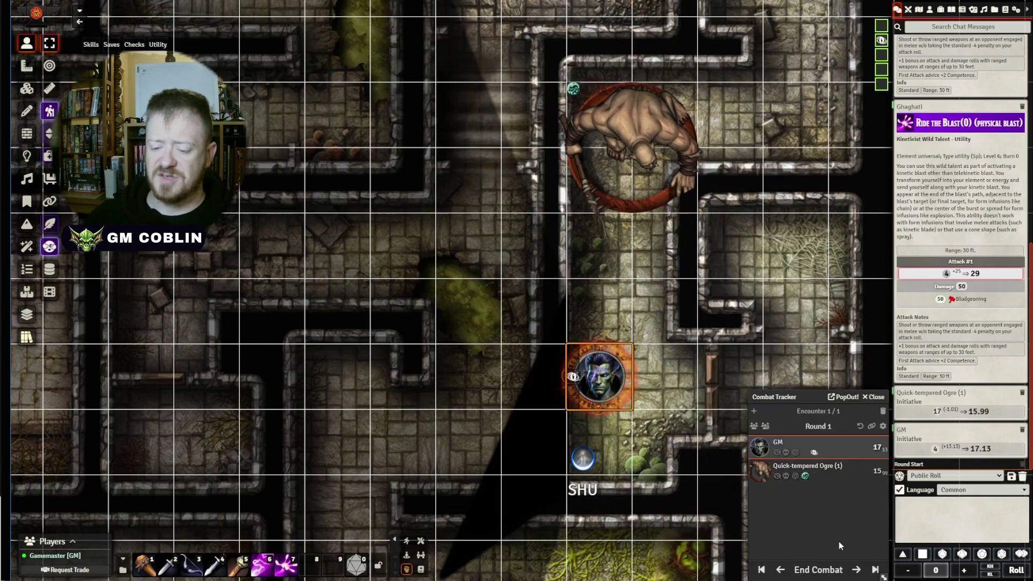
Pass the turn to the Quick-tempered Ogre, toggle its target on and off, and end the encounter
{"action": "left_click", "coordinate": [856, 571]}
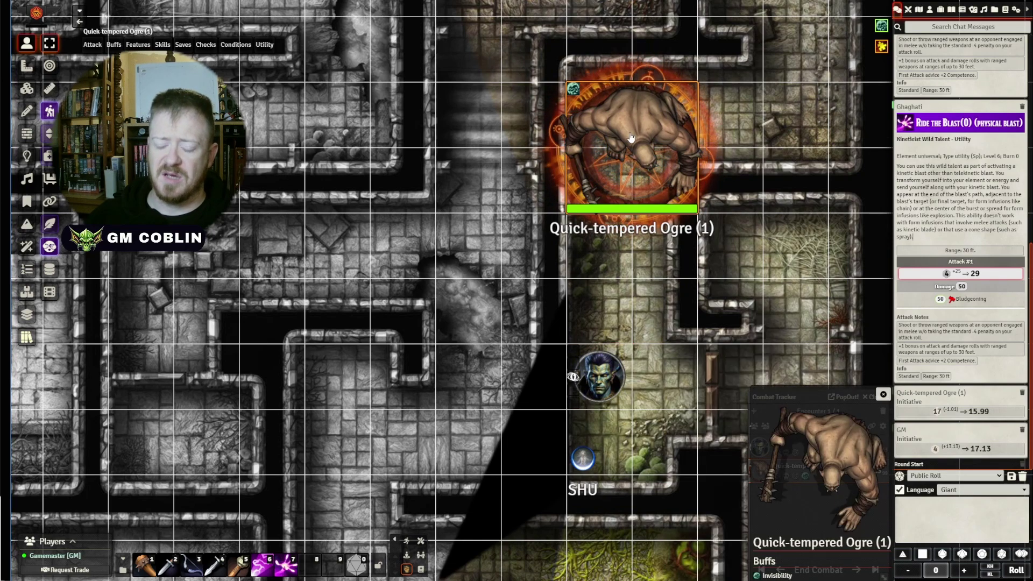
{"action": "right_click", "coordinate": [592, 156]}
{"action": "left_click", "coordinate": [544, 164]}
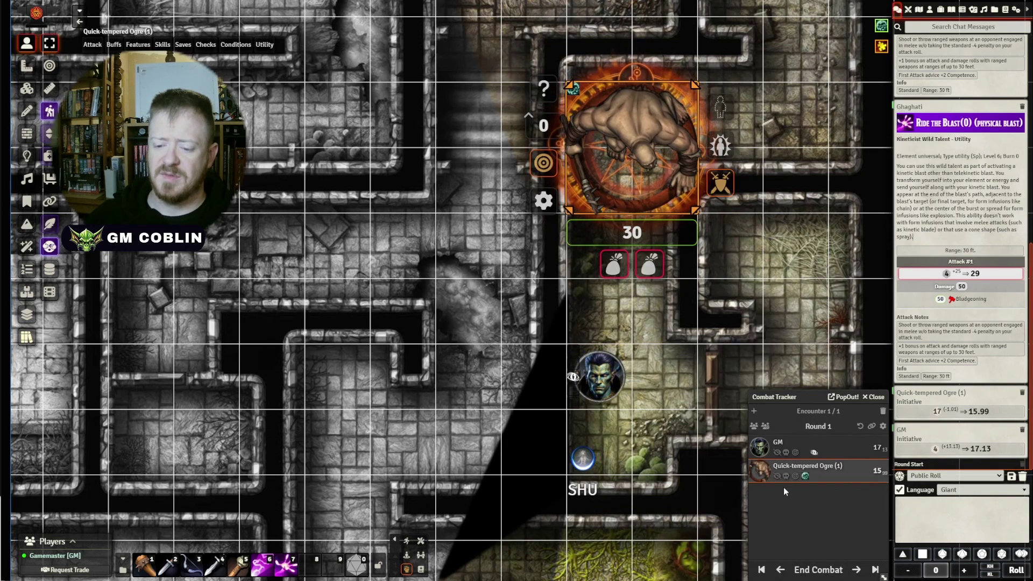
{"action": "left_click", "coordinate": [544, 161]}
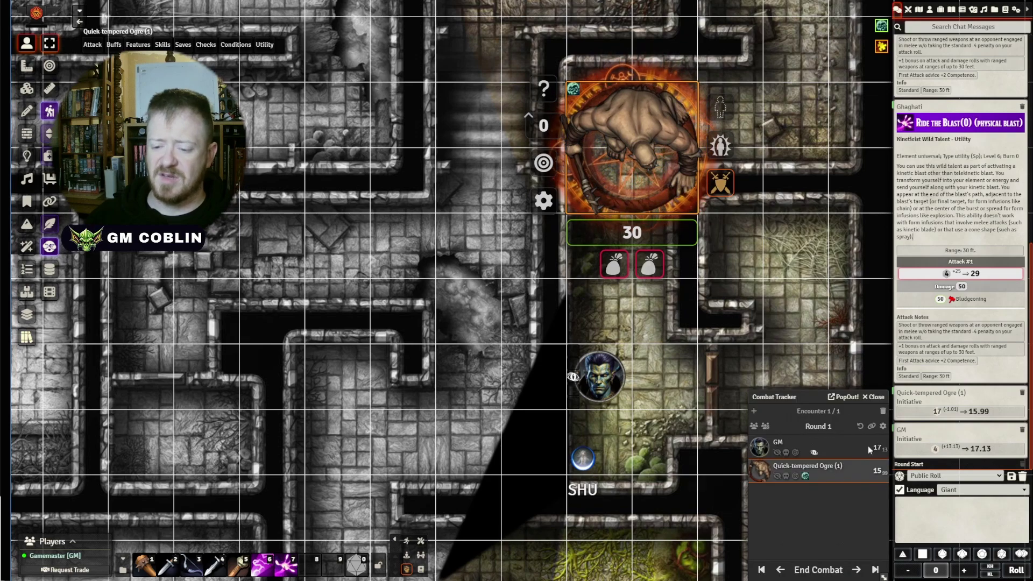
{"action": "left_click", "coordinate": [845, 565]}
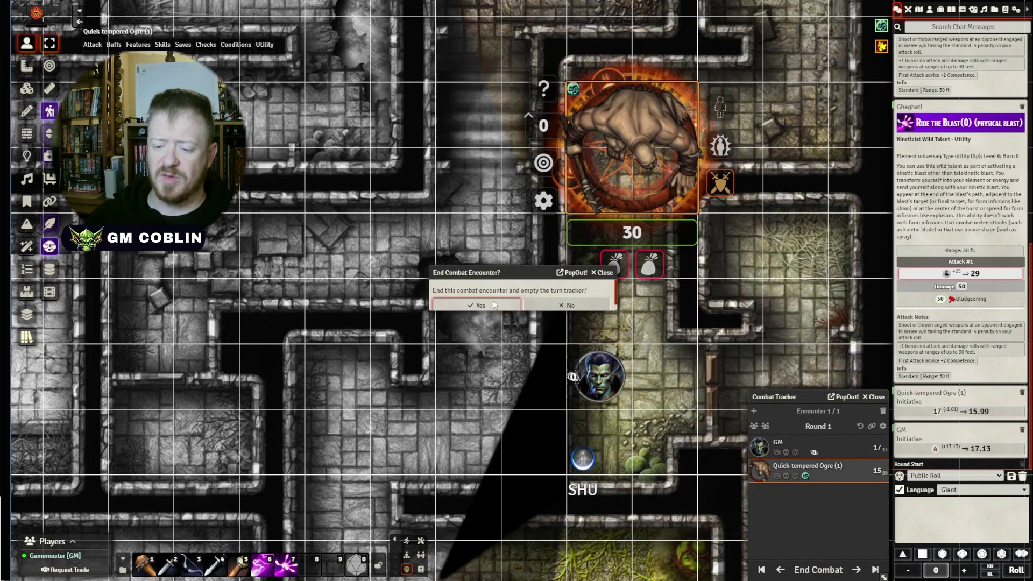
{"action": "left_click", "coordinate": [474, 309]}
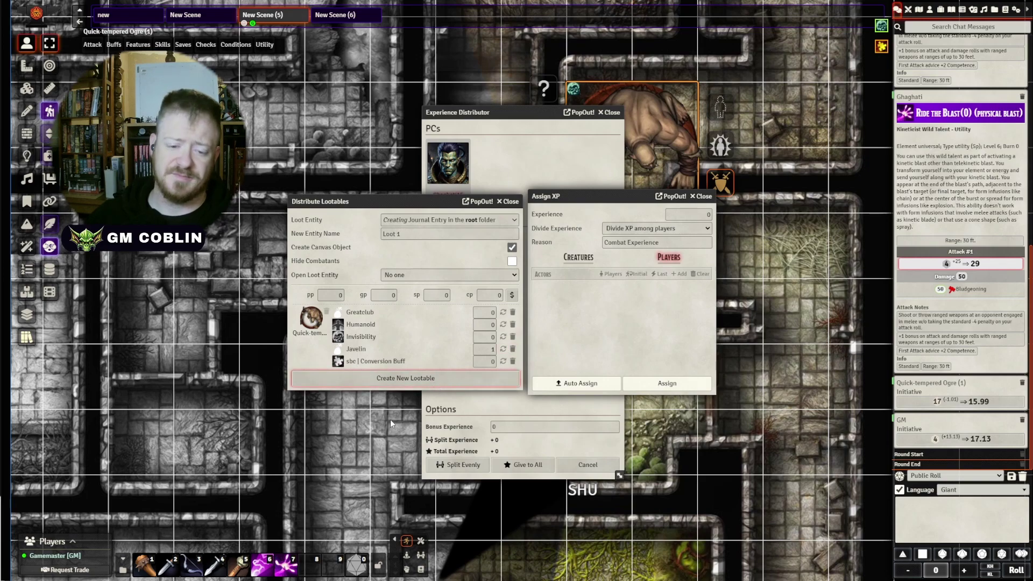
Create a new lootable from the ogre's drops, view Loot 3, and open the blue-skinned character's sheet
{"action": "left_click", "coordinate": [401, 370]}
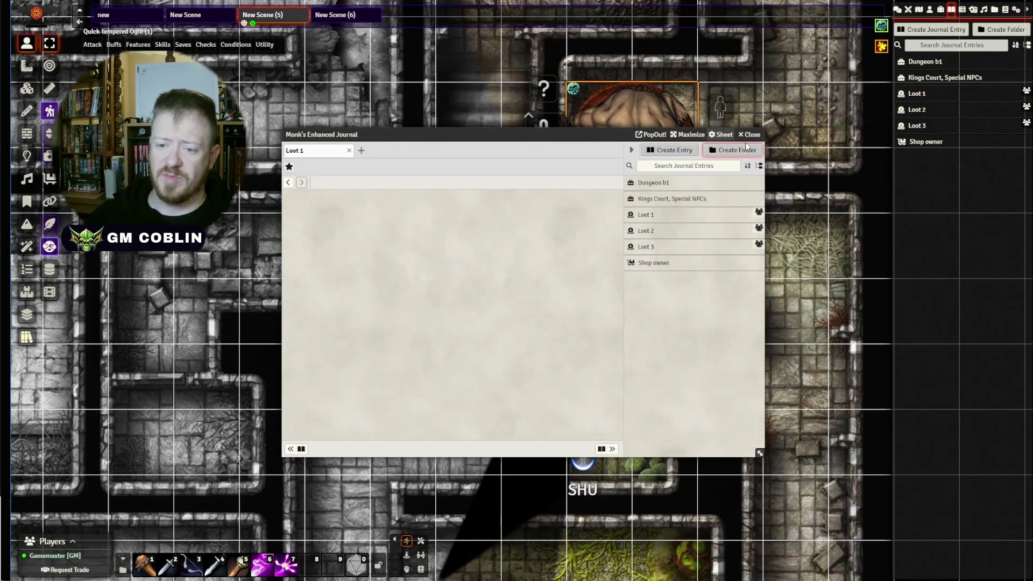
{"action": "left_click", "coordinate": [748, 134]}
{"action": "left_click", "coordinate": [917, 126]}
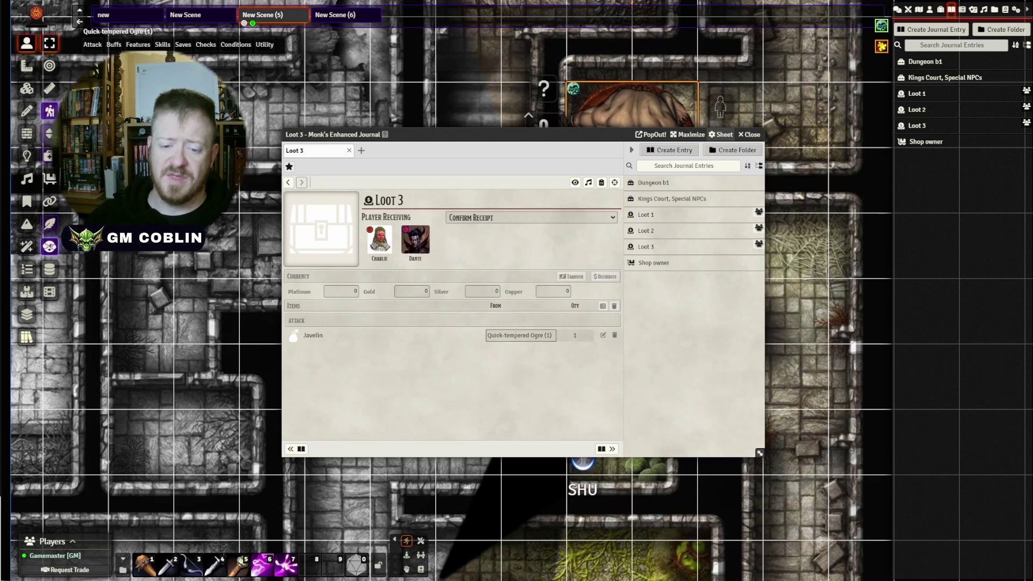
{"action": "left_click", "coordinate": [751, 135]}
{"action": "double_click", "coordinate": [598, 376]}
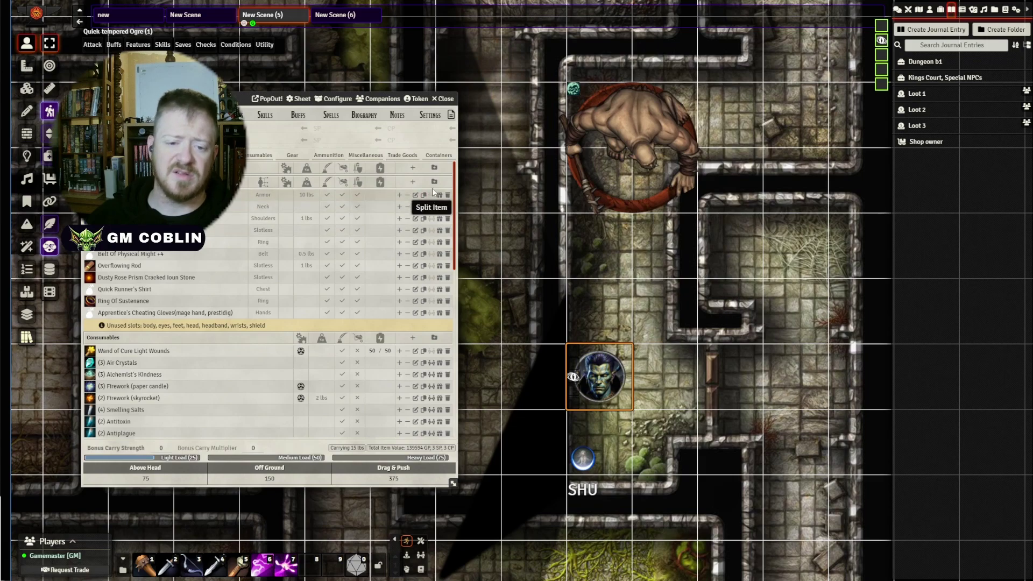
Reopen the character sheet and show its Token Info page with Wealth by Level and Stats
{"action": "scroll", "coordinate": [231, 302], "scroll_direction": "down", "scroll_amount": 3}
{"action": "scroll", "coordinate": [231, 301], "scroll_direction": "up", "scroll_amount": 3}
{"action": "left_click", "coordinate": [420, 139]}
{"action": "key", "text": "Escape"}
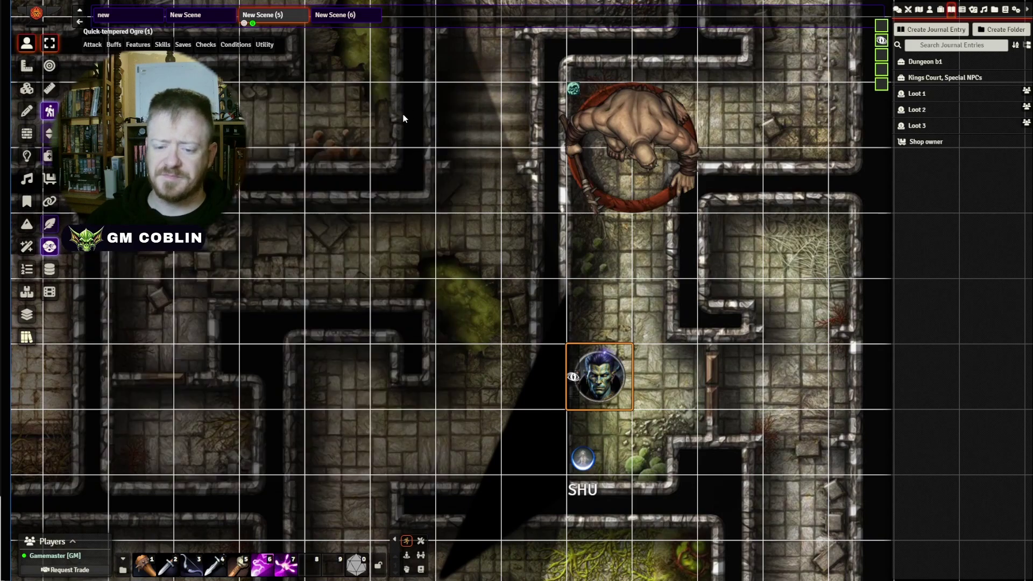
{"action": "double_click", "coordinate": [577, 367]}
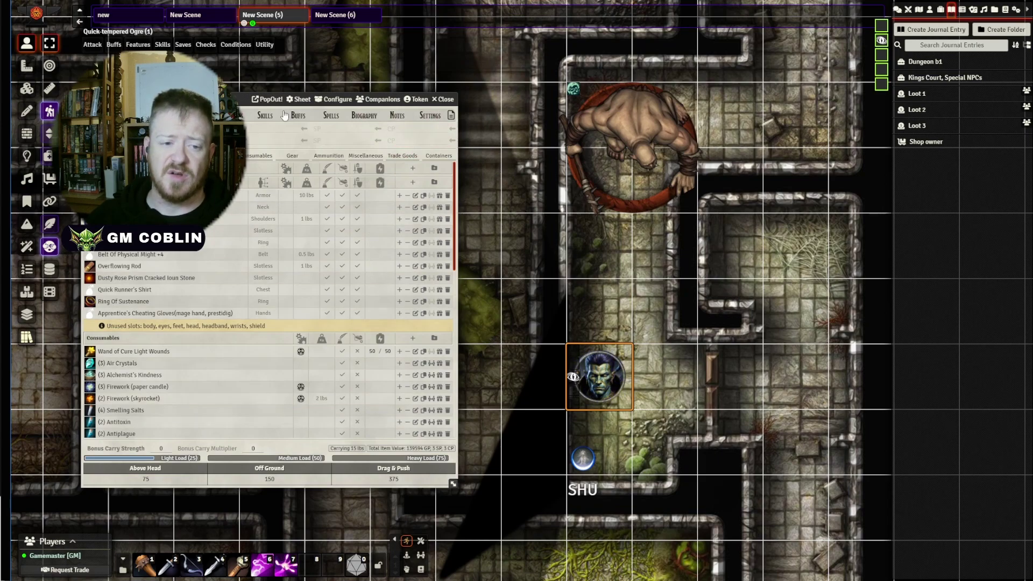
{"action": "left_click", "coordinate": [451, 115]}
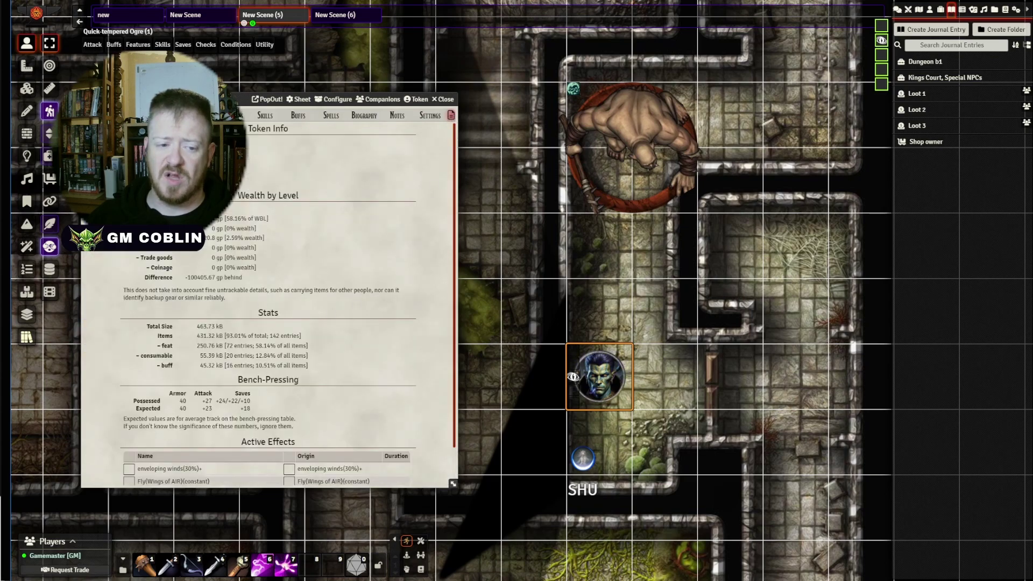